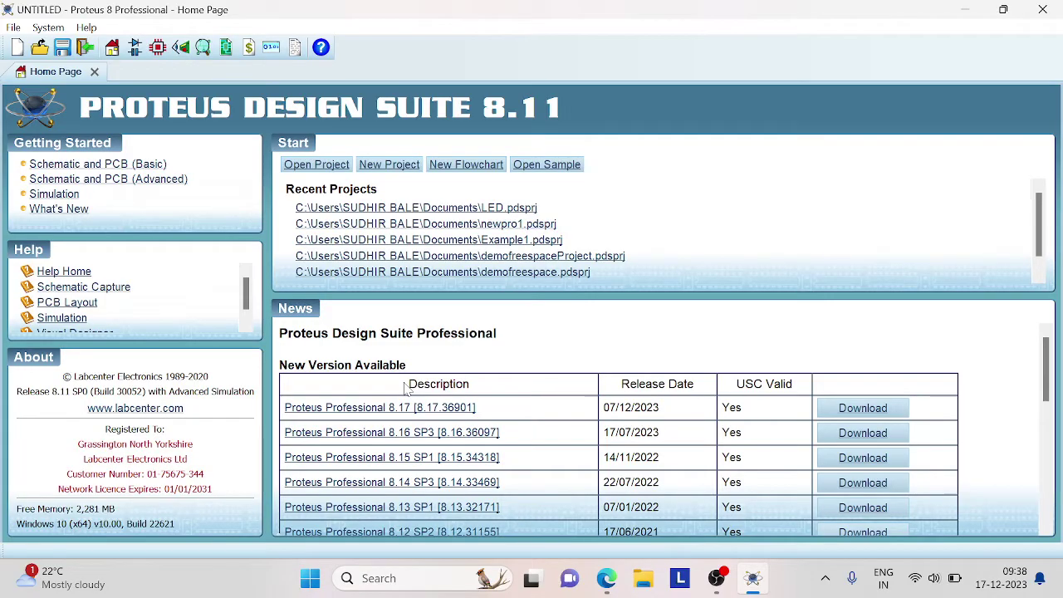
- Start a new project named LED, replacing the existing LED project
click(13, 28)
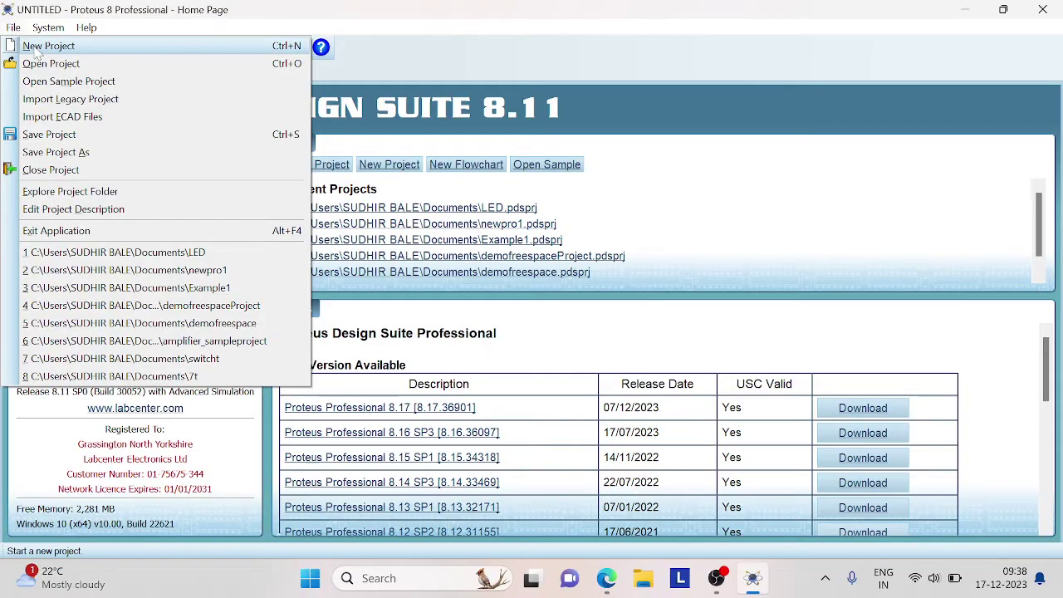
click(37, 48)
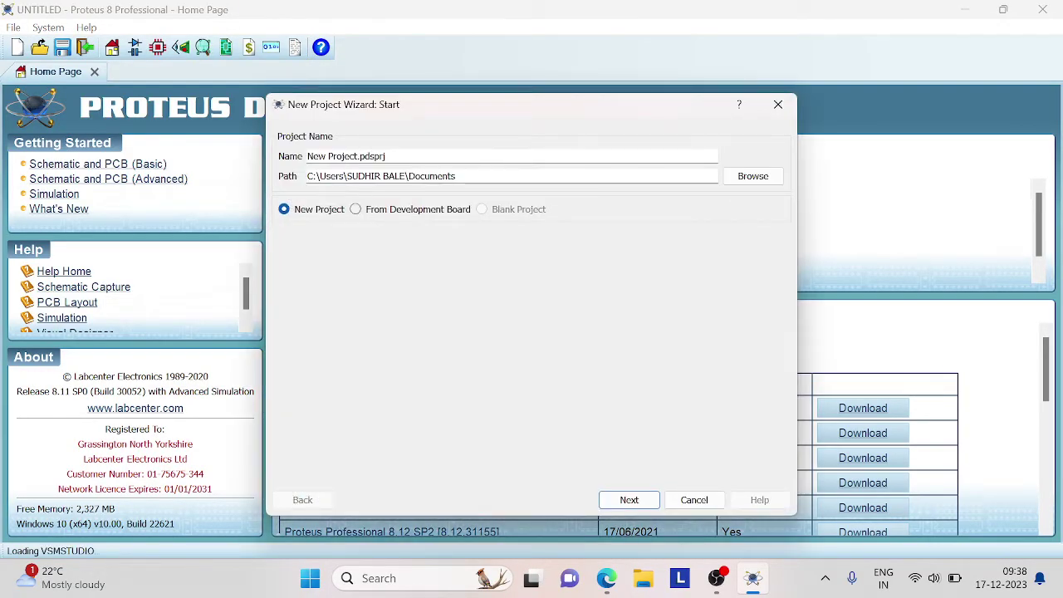
key(BackSpace)
key(BackSpace)
key(BackSpace)
key(BackSpace)
key(BackSpace)
key(BackSpace)
key(BackSpace)
key(BackSpace)
key(BackSpace)
key(BackSpace)
key(BackSpace)
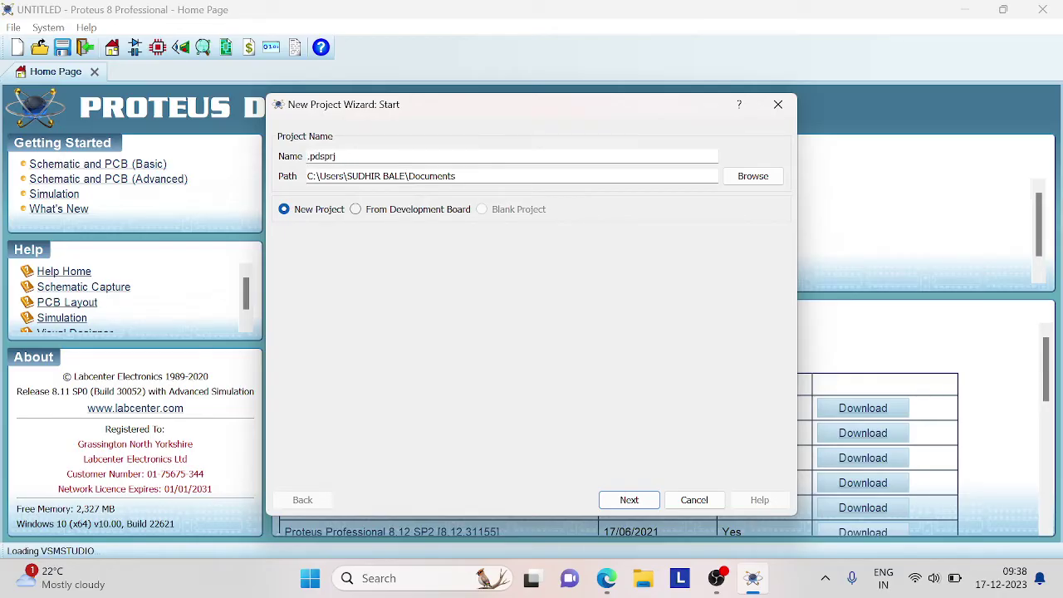
text(LED)
click(628, 499)
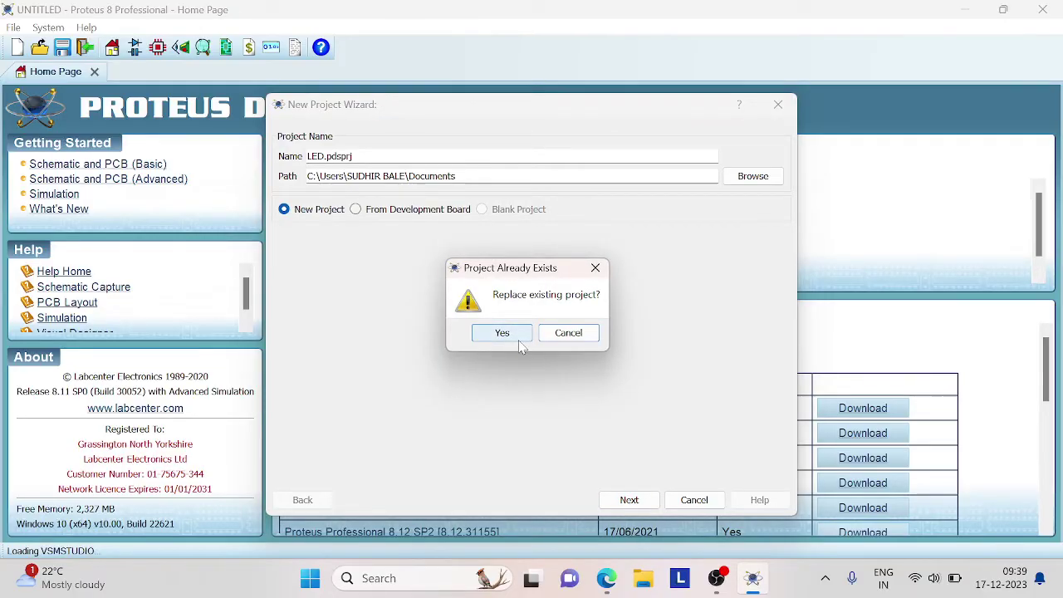
click(508, 335)
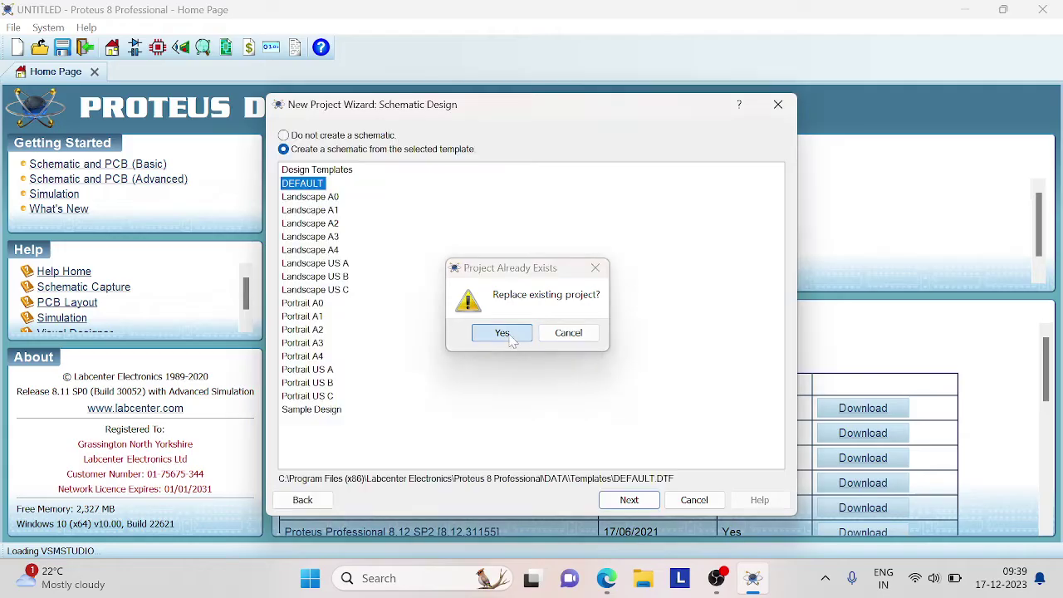
- Keep the DEFAULT schematic template, skip the PCB and firmware pages, and finish the wizard
click(632, 500)
click(636, 501)
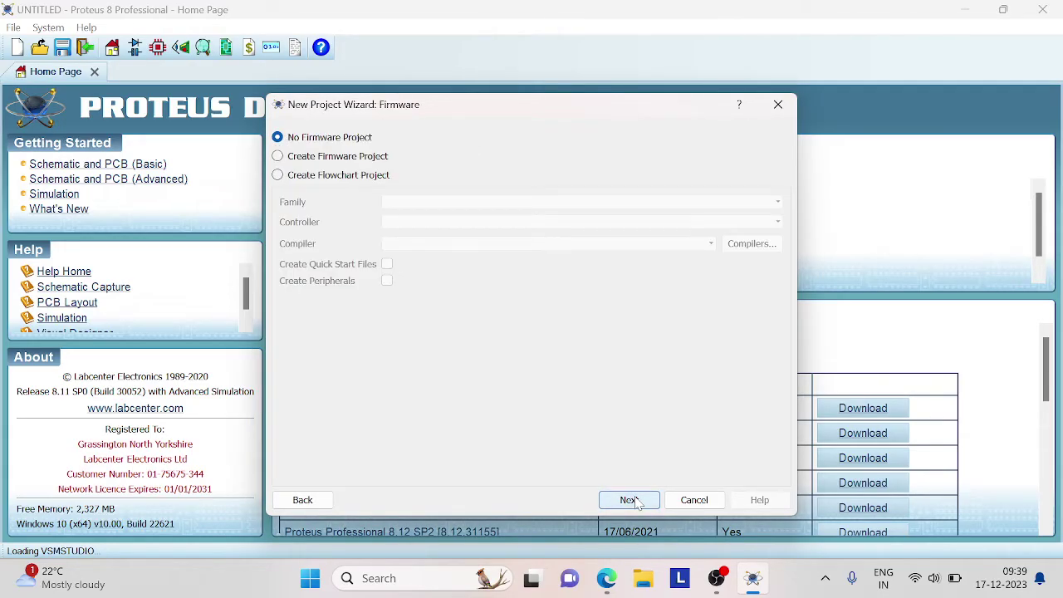
click(636, 501)
click(629, 500)
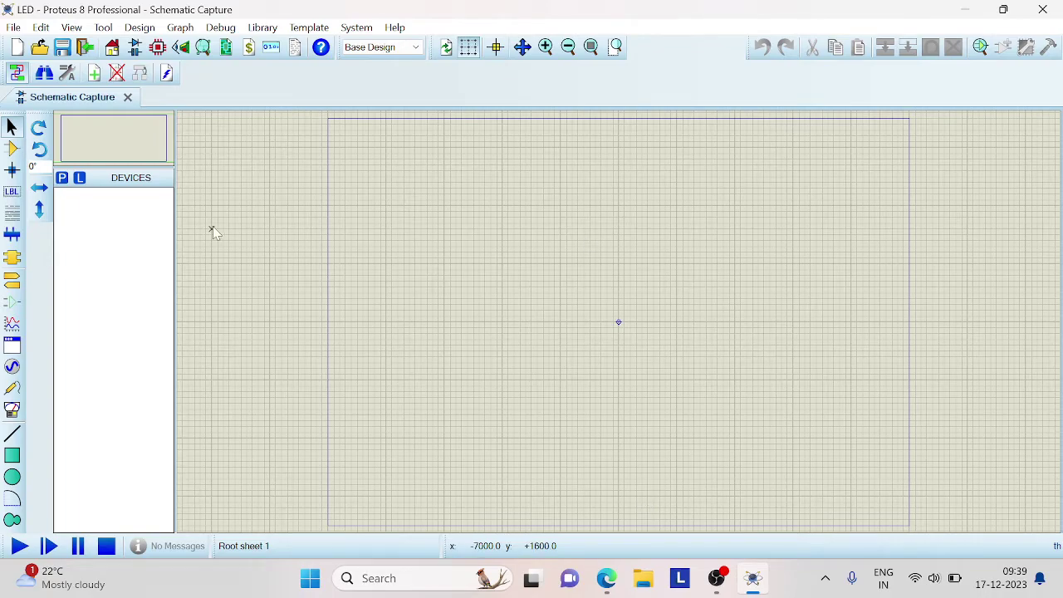
- Search the device picker for 'LED' and select the animated LED-PURPLE model
click(62, 179)
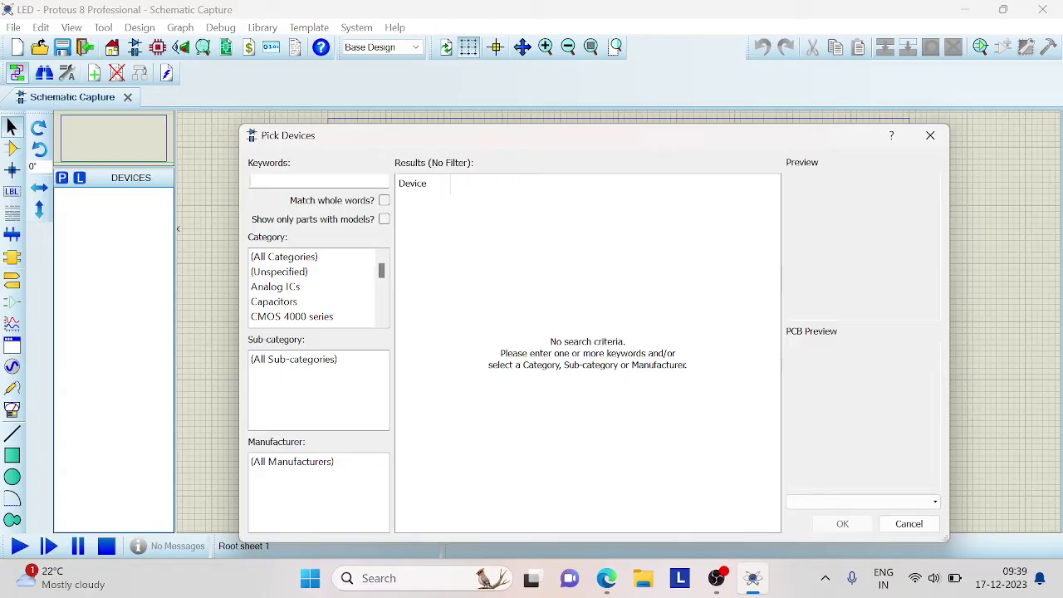
text(LED)
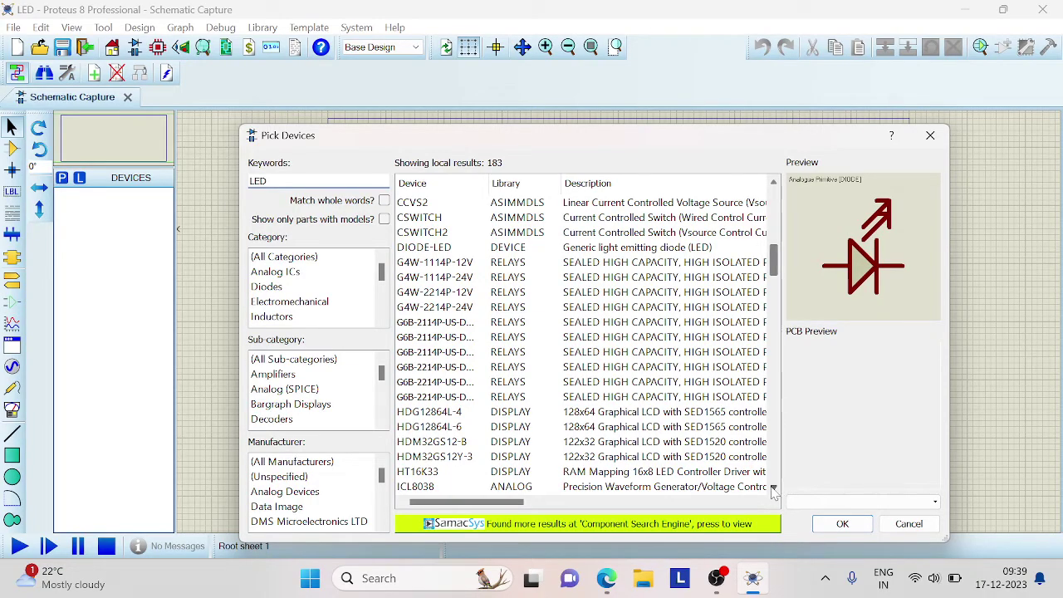
drag(772, 491, 772, 491)
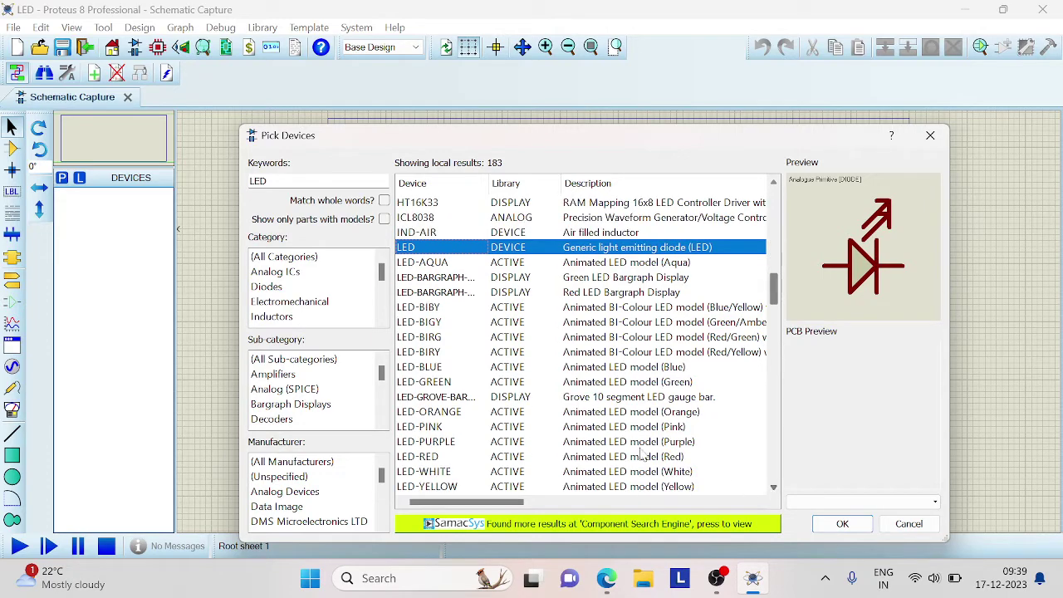
click(596, 445)
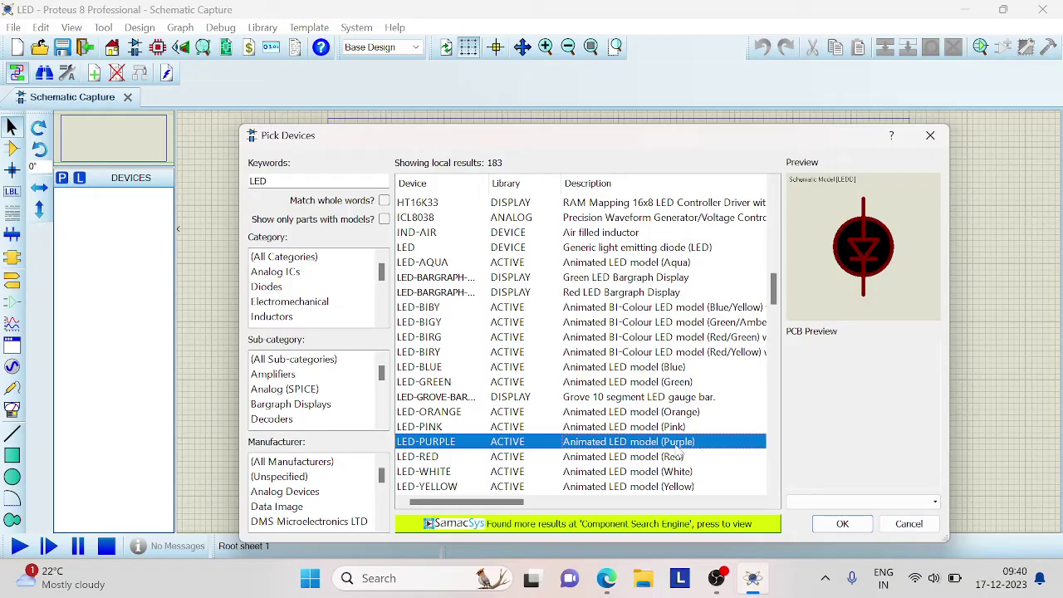
- Add LED-PURPLE to the project's devices and place it on the sheet as D1
click(842, 523)
click(690, 254)
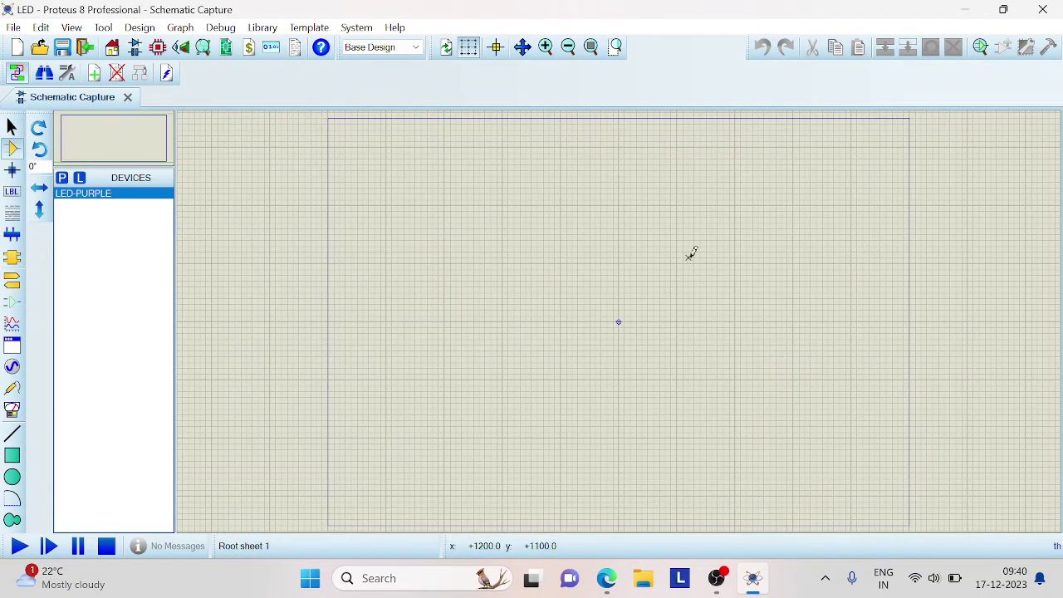
click(689, 271)
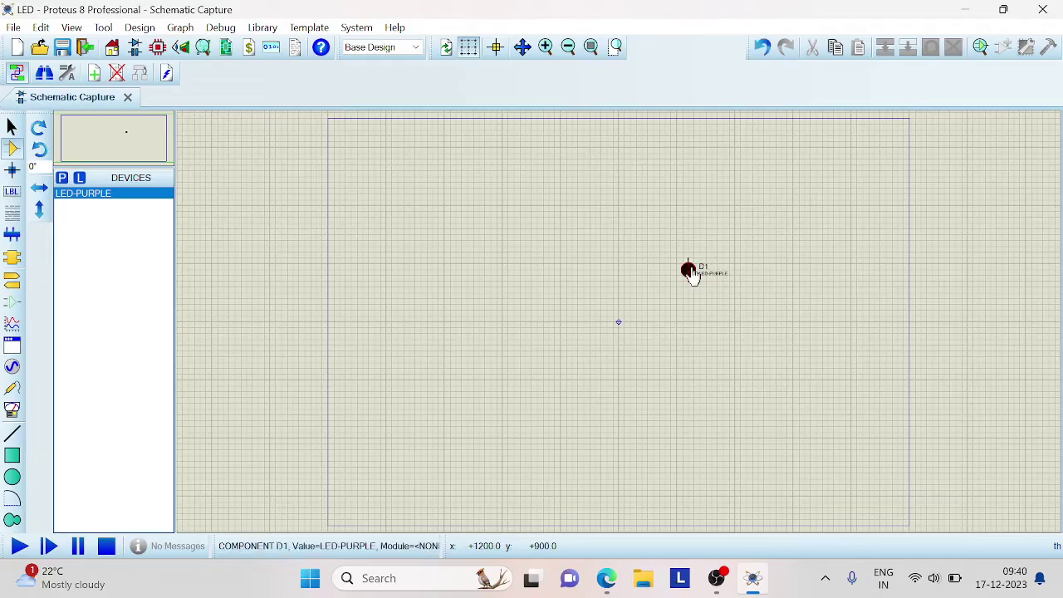
- Zoom in on the area around LED D1
click(615, 47)
scroll(577, 112, up, 3)
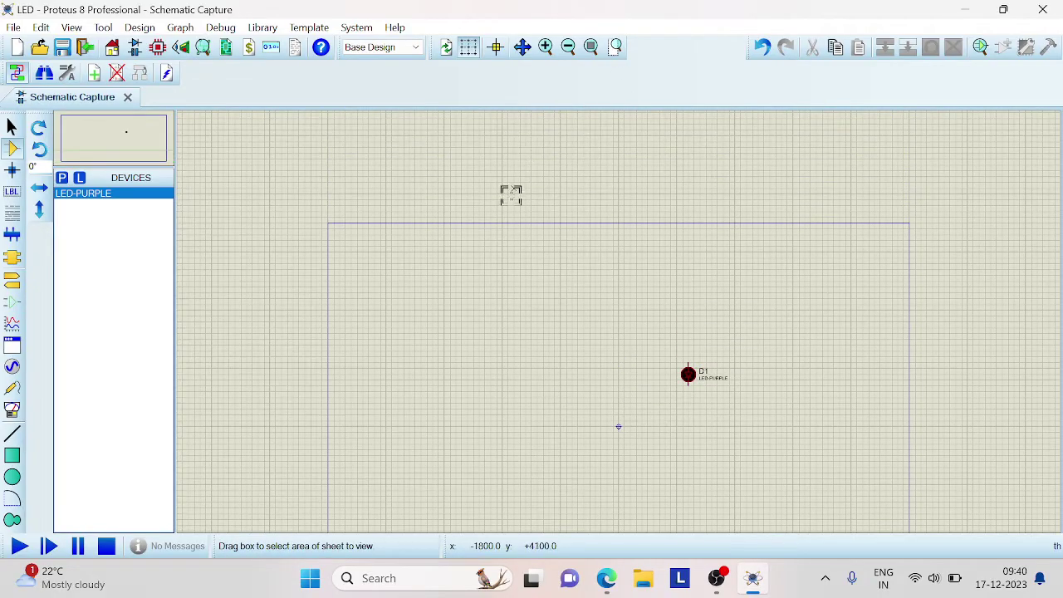
drag(478, 322, 804, 477)
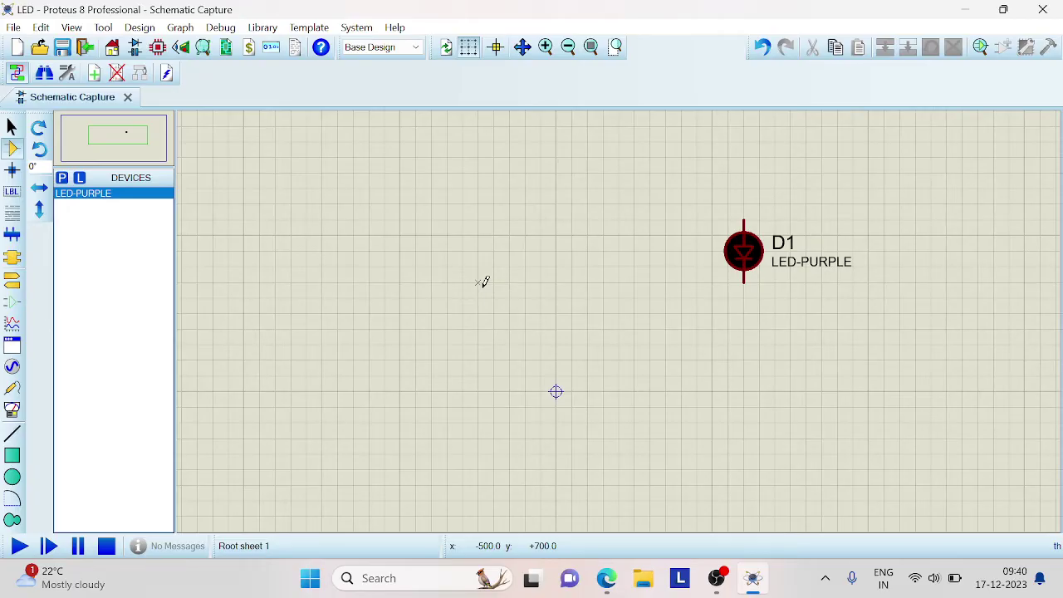
- Place RES resistor R1 left of D1 and wire its right end to D1's top pin
click(63, 179)
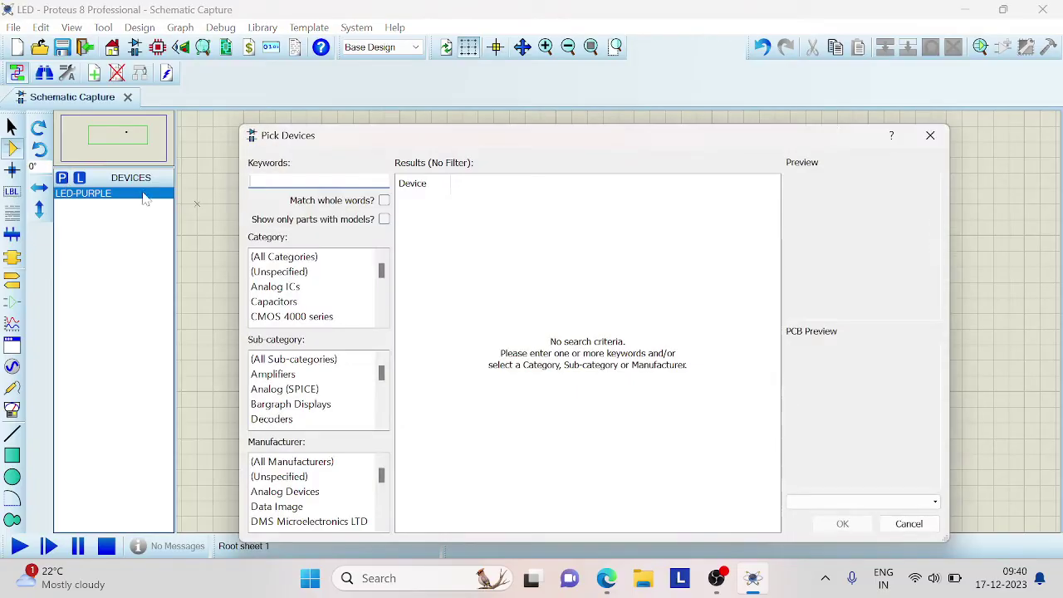
text(res)
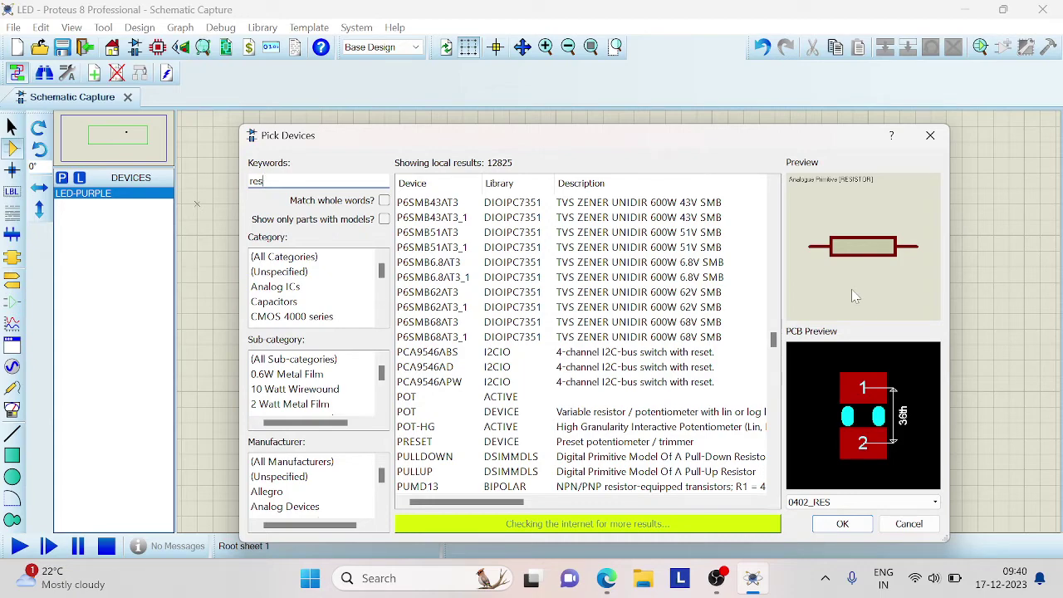
click(842, 524)
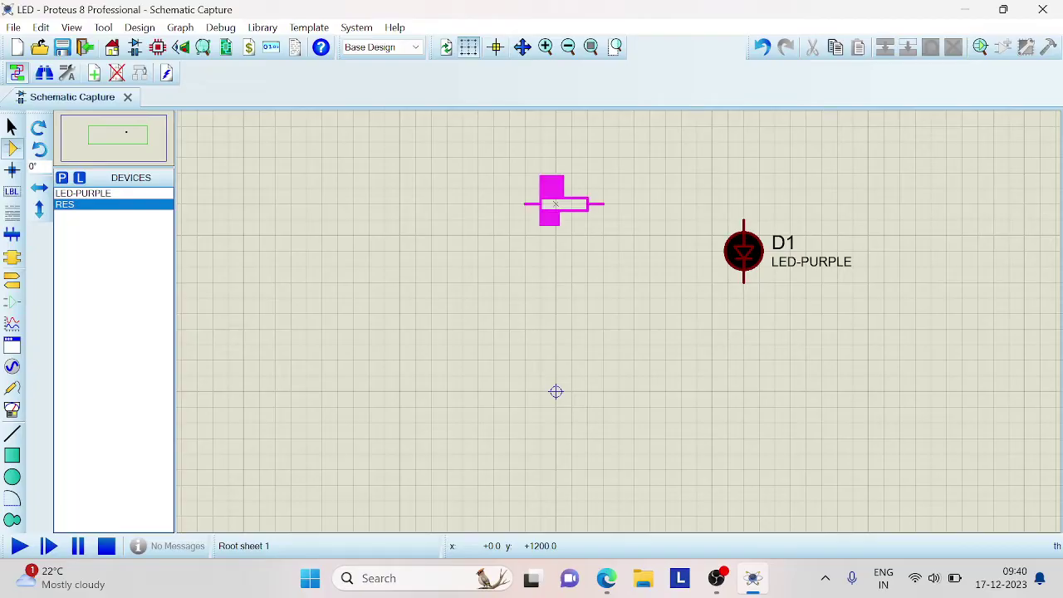
click(555, 203)
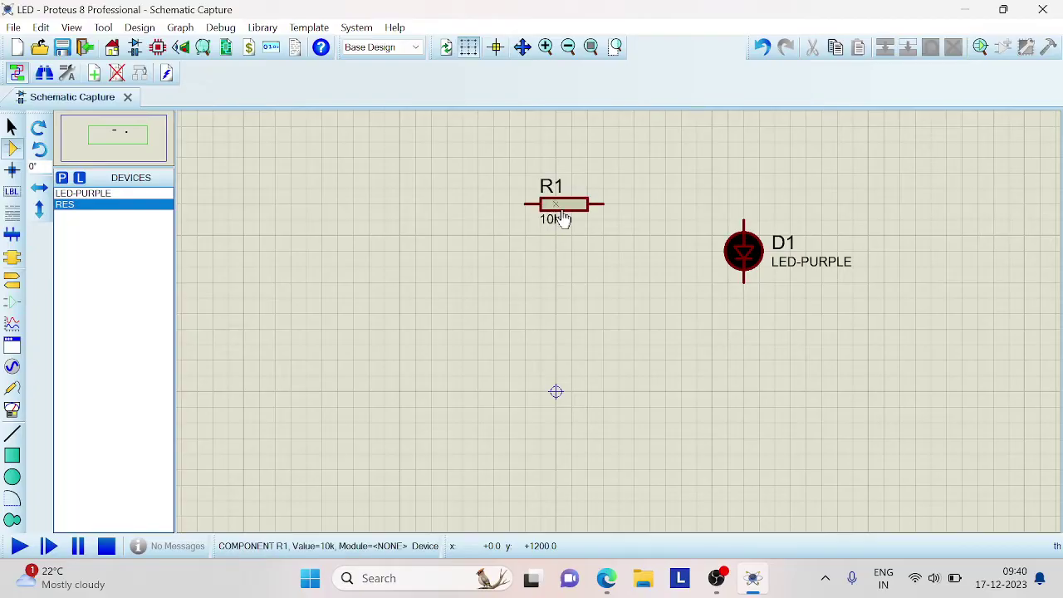
click(605, 202)
click(743, 221)
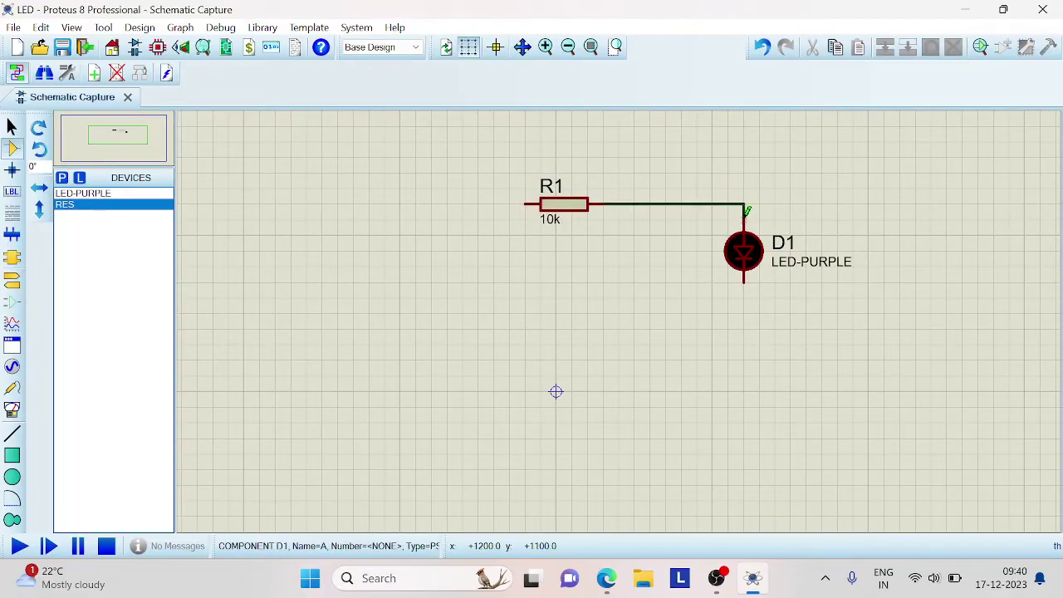
- Place DC generator R1(1) left of R1 and wire its terminal to R1's left pin
click(12, 369)
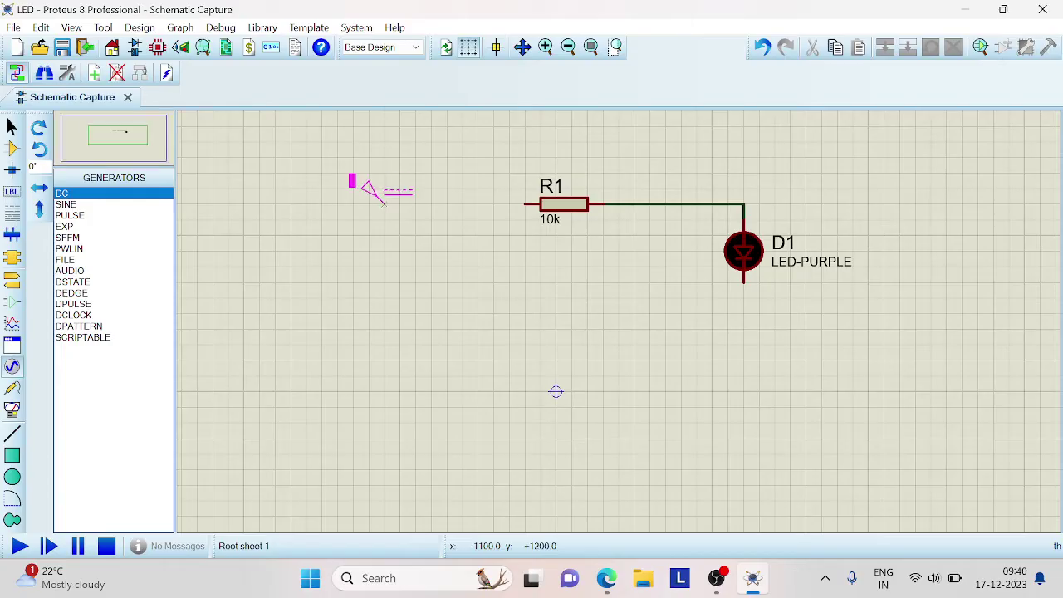
click(353, 203)
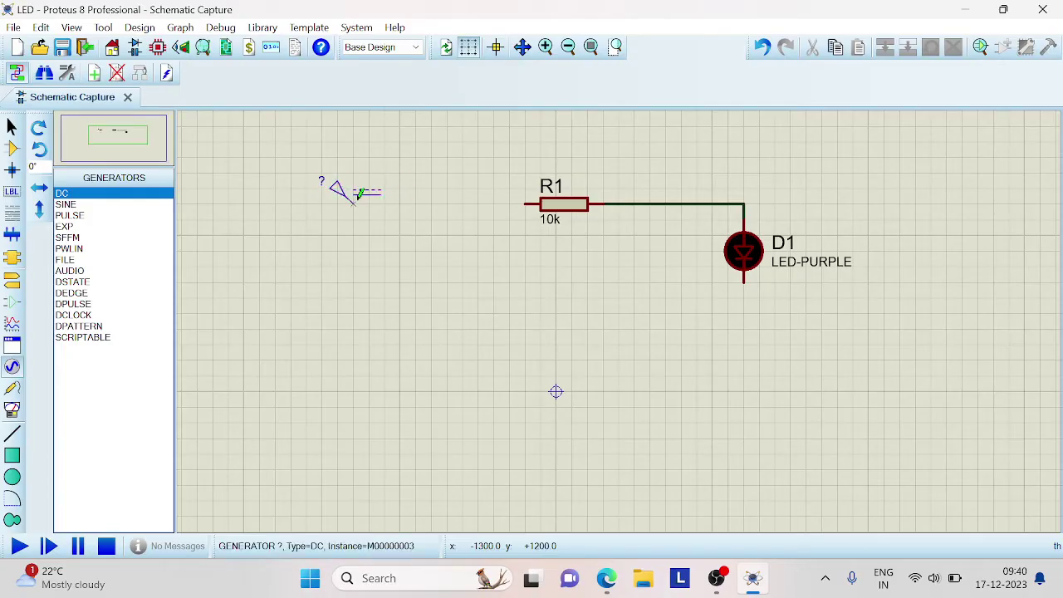
click(524, 203)
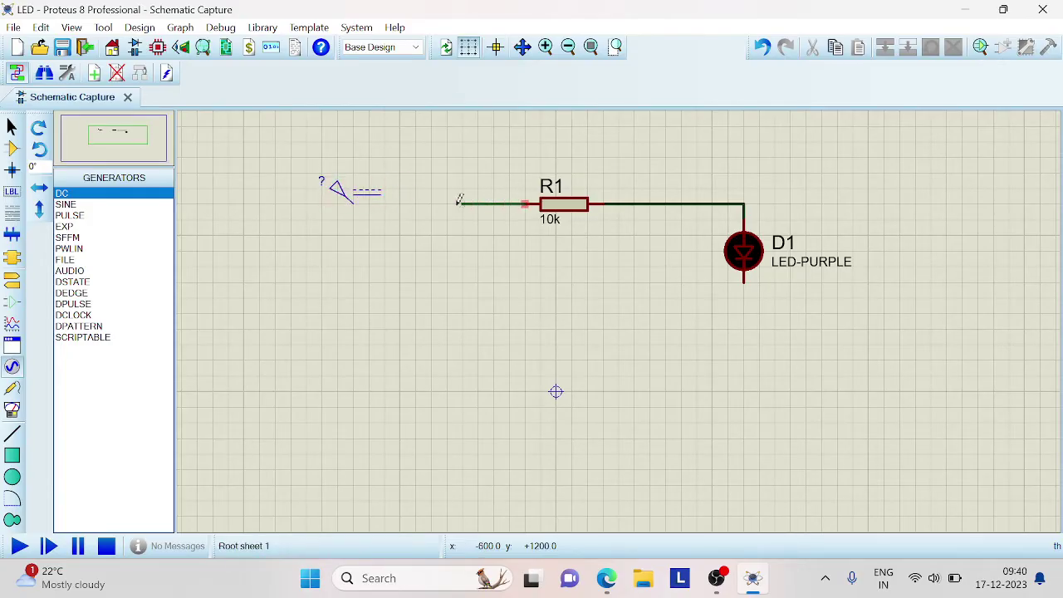
click(355, 201)
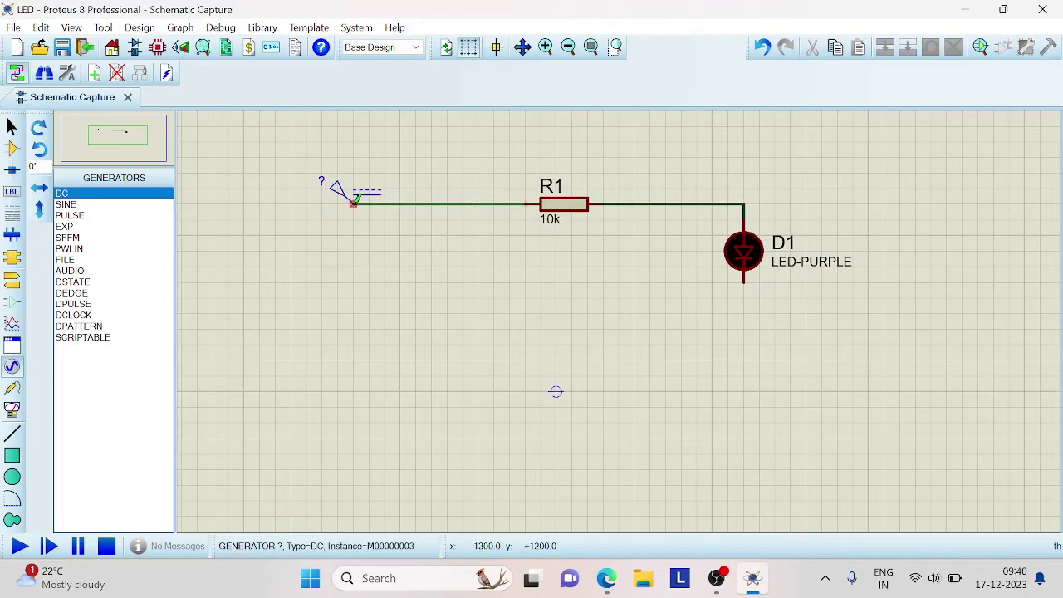
- Change the R1(1) generator's Voltage (Volts) property from 0 to 10
right_click(349, 198)
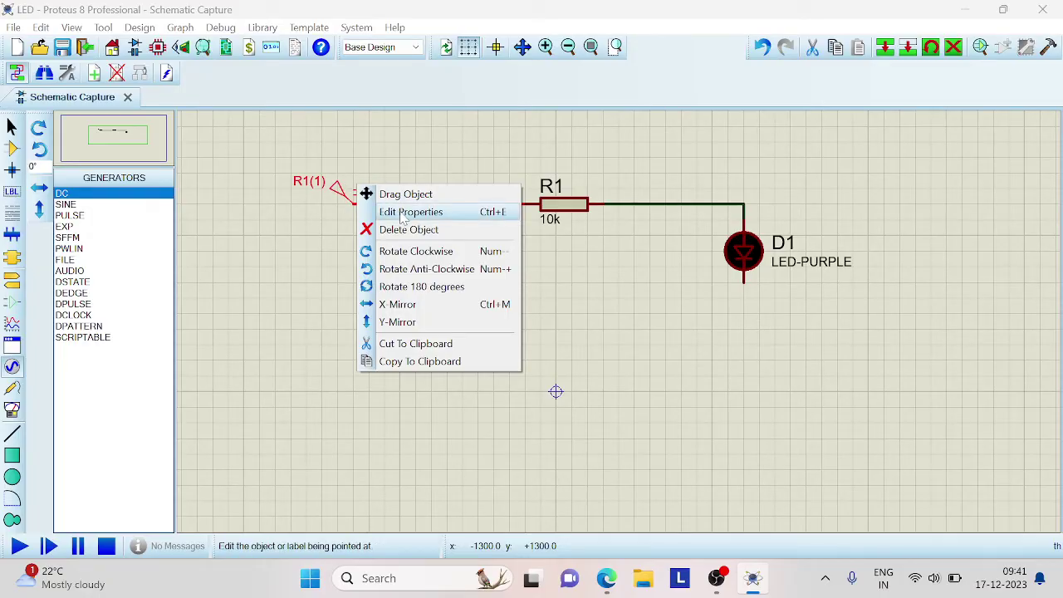
click(402, 213)
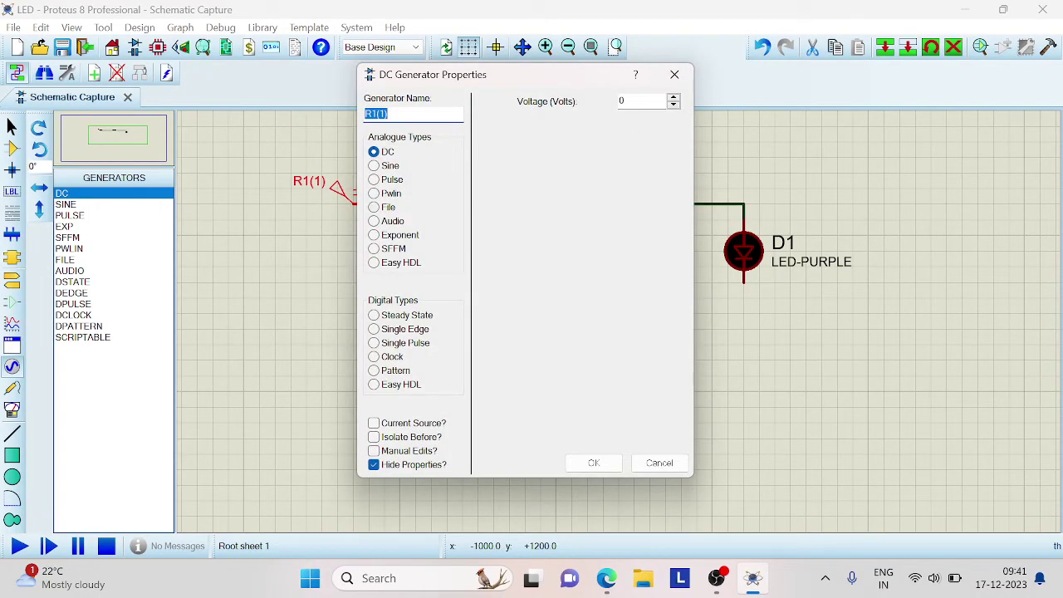
click(641, 101)
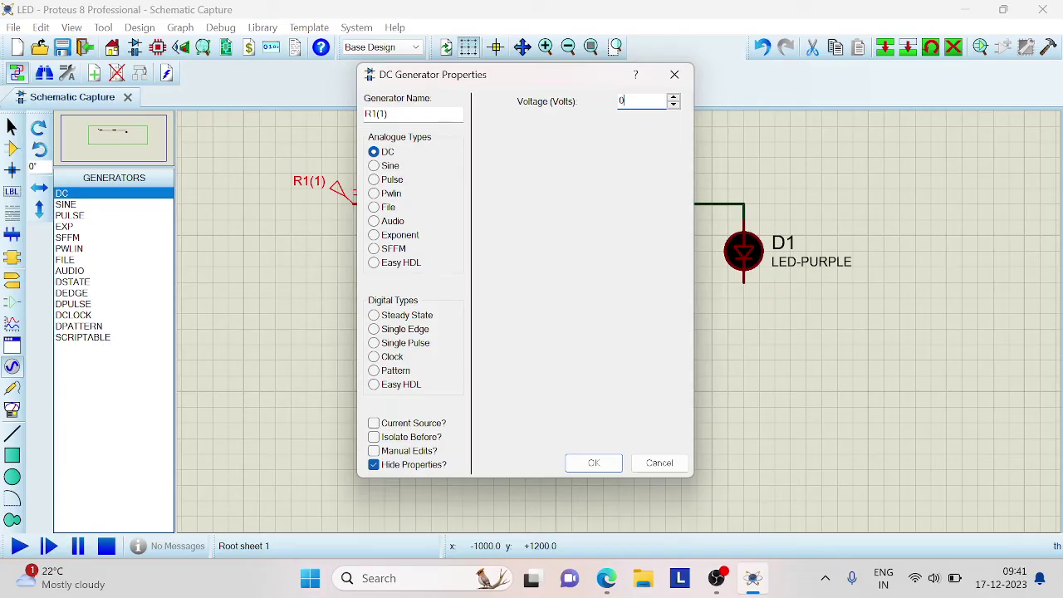
key(BackSpace)
text(10)
click(605, 463)
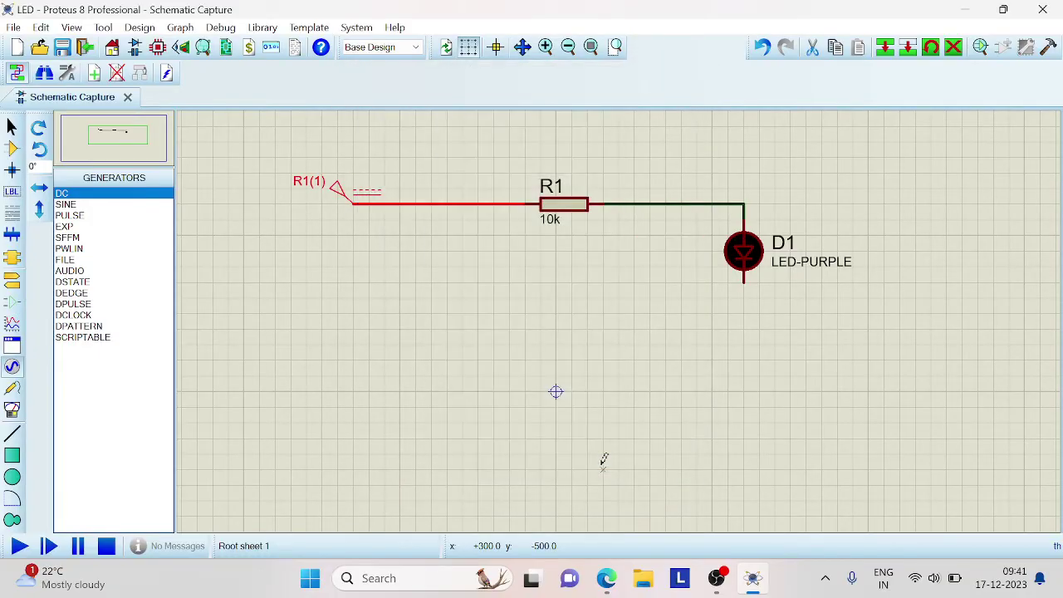
- Place a GROUND terminal from Place > Terminal at LED D1's lower pin
right_click(683, 326)
mouse_move(742, 343)
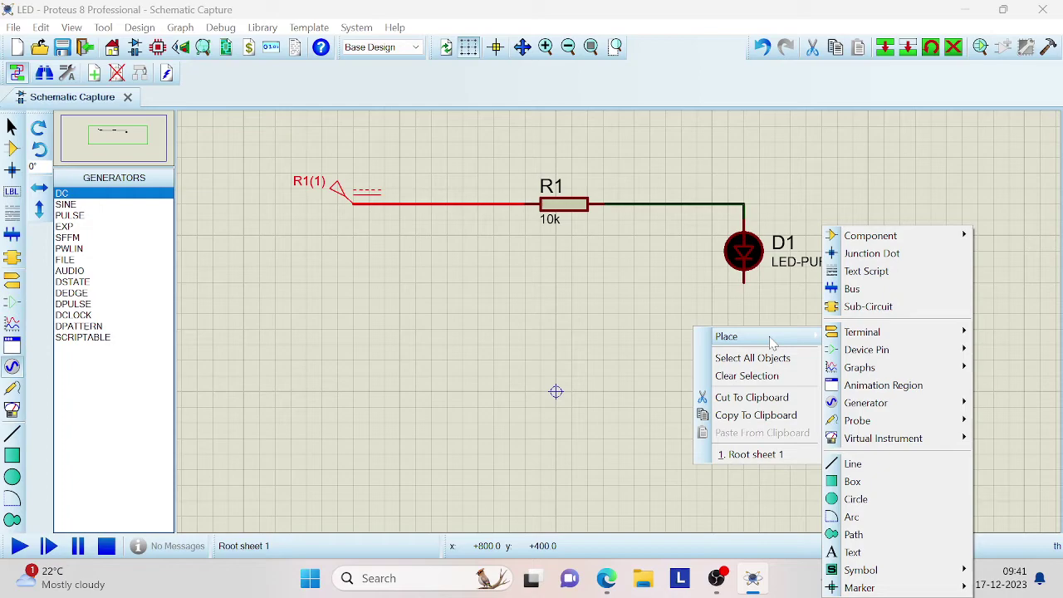
mouse_move(869, 342)
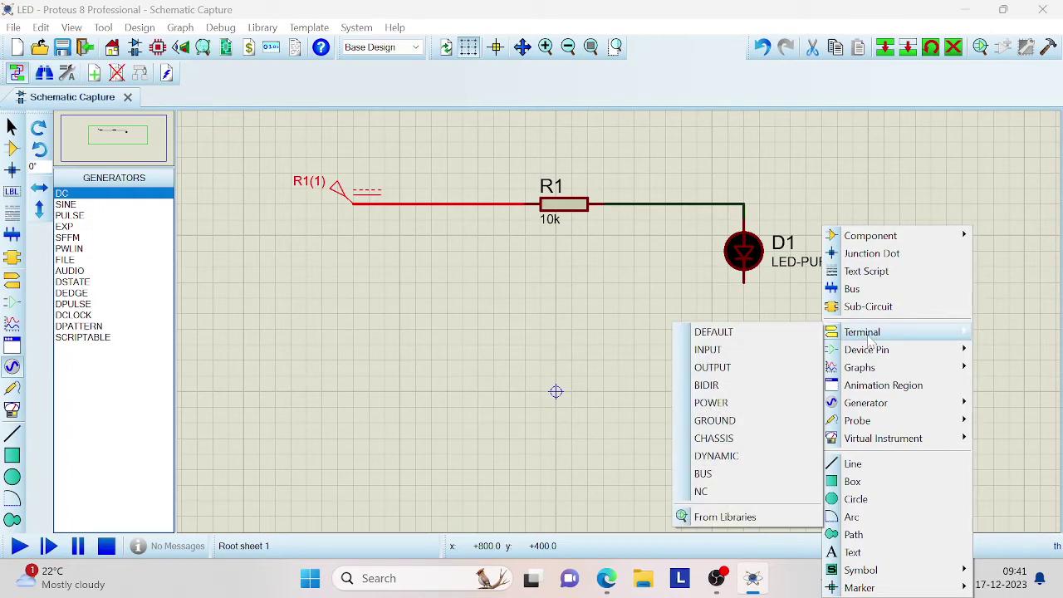
click(736, 421)
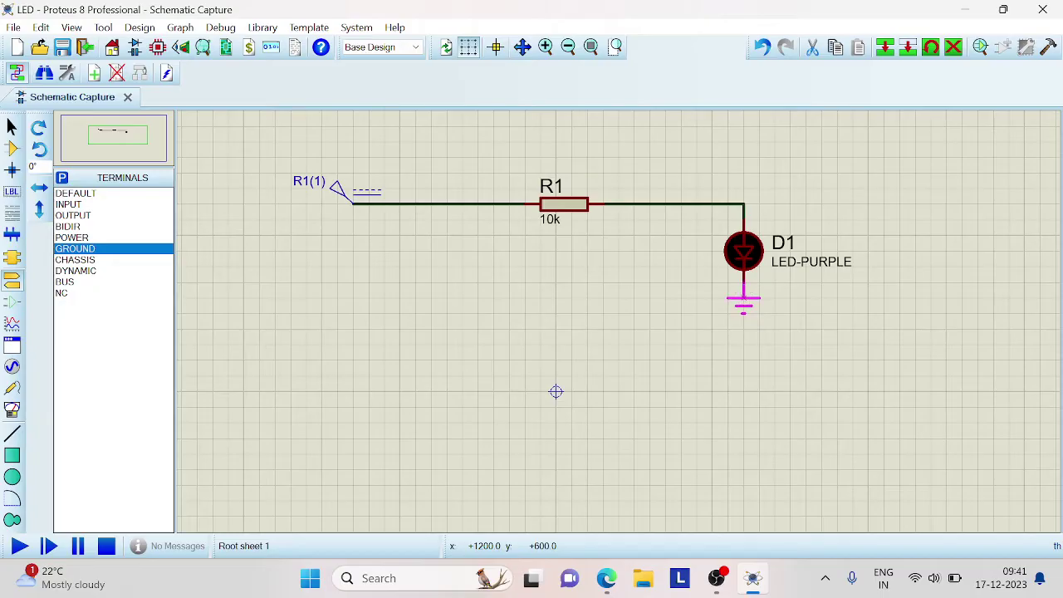
click(743, 301)
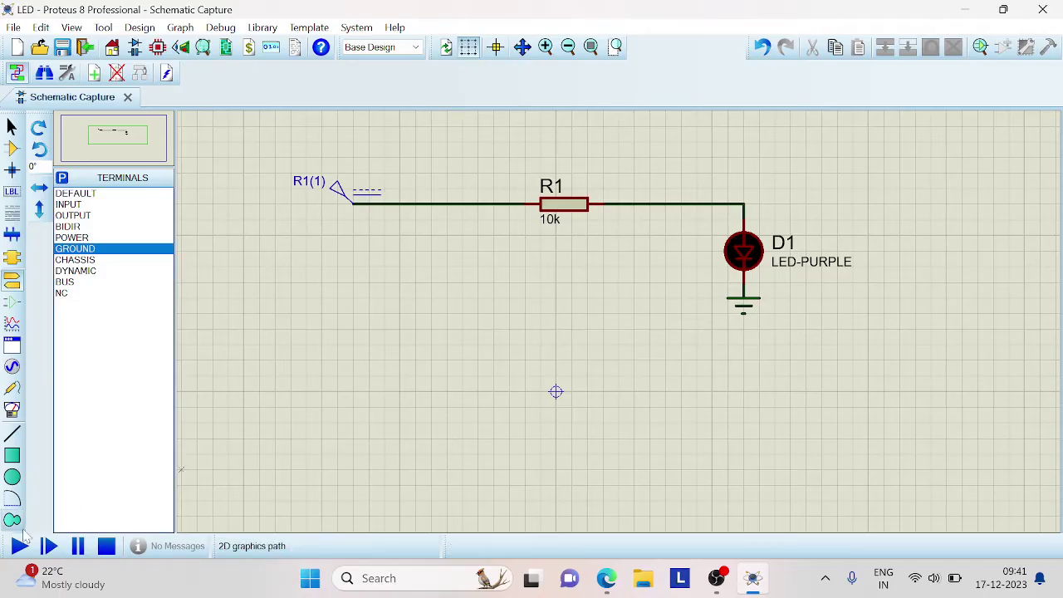
click(18, 547)
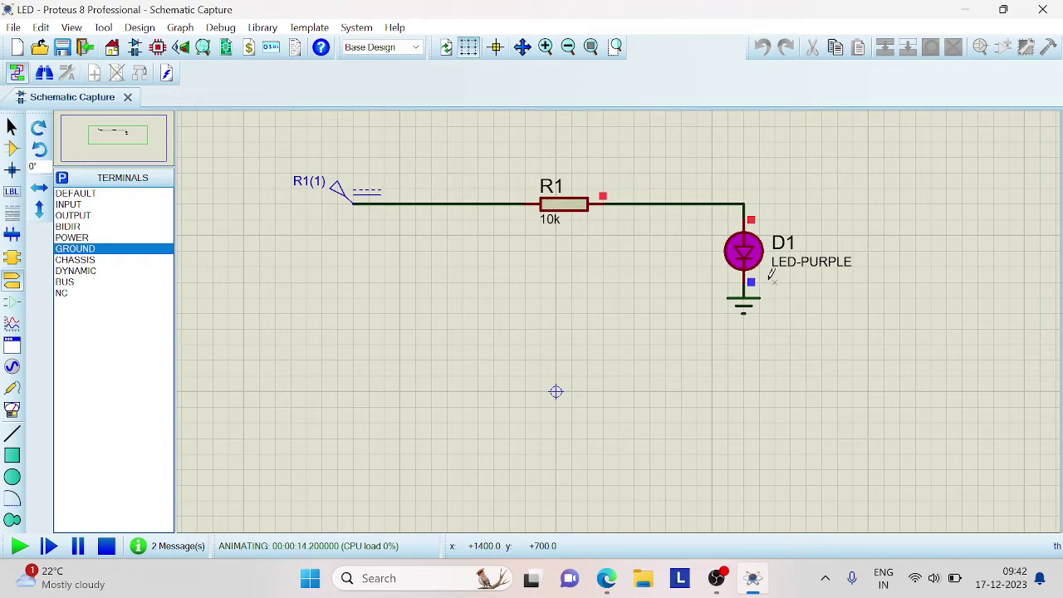
click(106, 546)
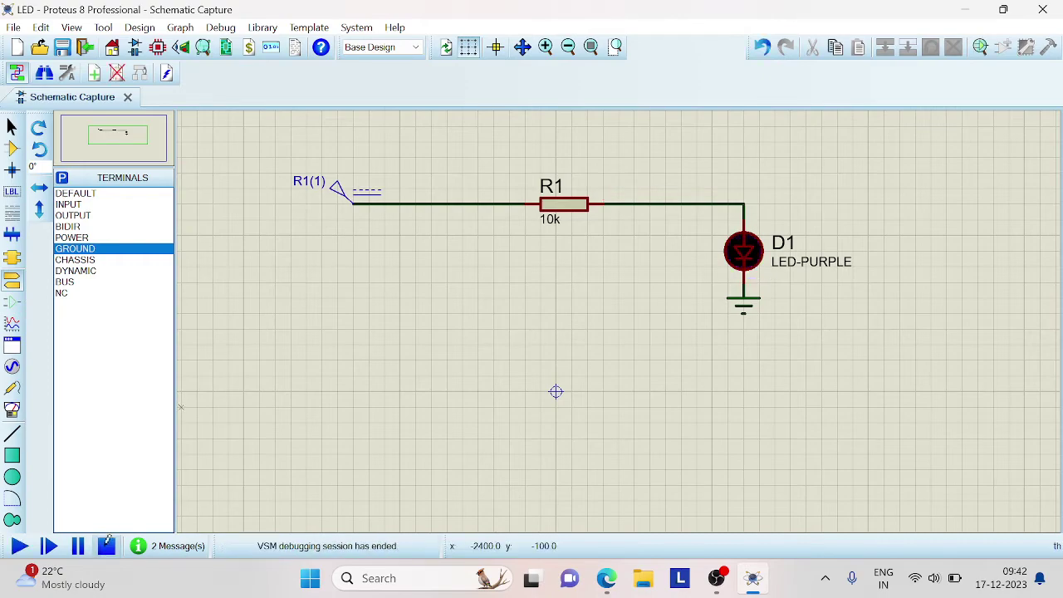
- Make R1(1) a Pulse source with initial 0 V, pulsed 10 V and frequency 2 Hz
right_click(339, 190)
click(390, 216)
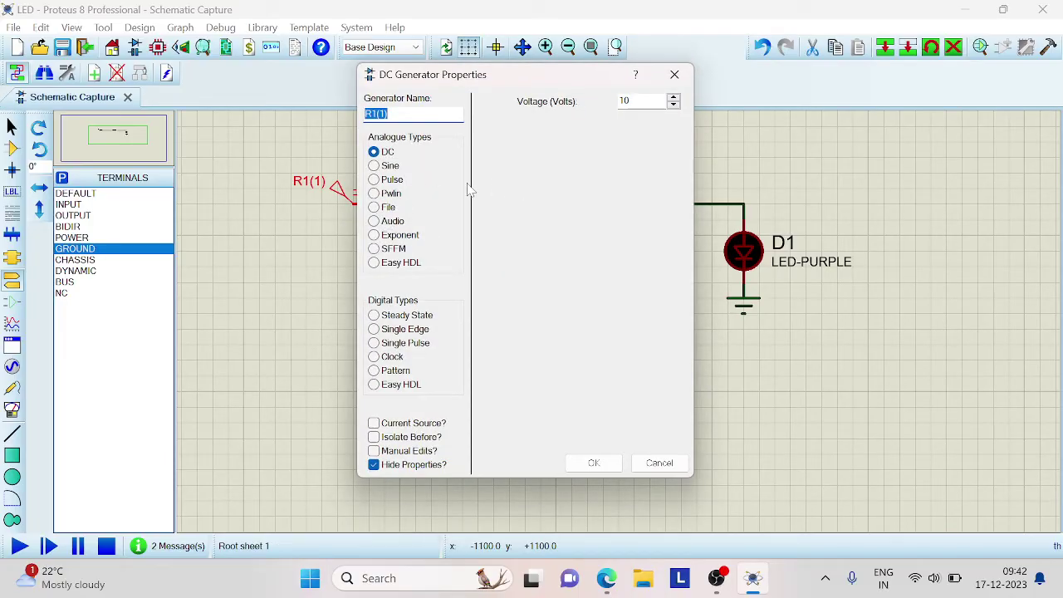
click(390, 181)
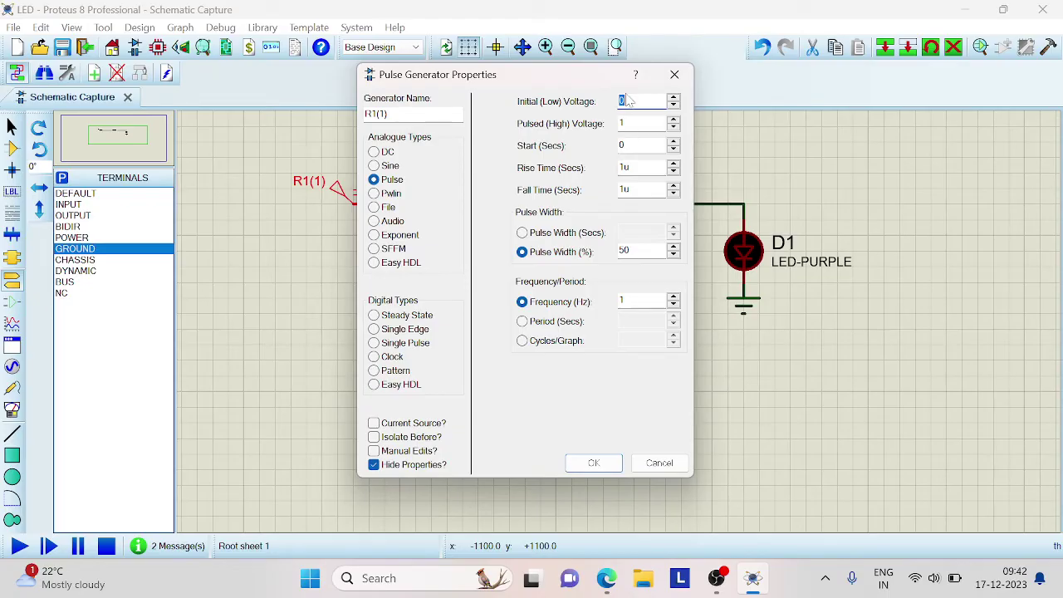
text(0)
key(Tab)
key(BackSpace)
text(10)
click(644, 300)
key(BackSpace)
text(2)
click(589, 463)
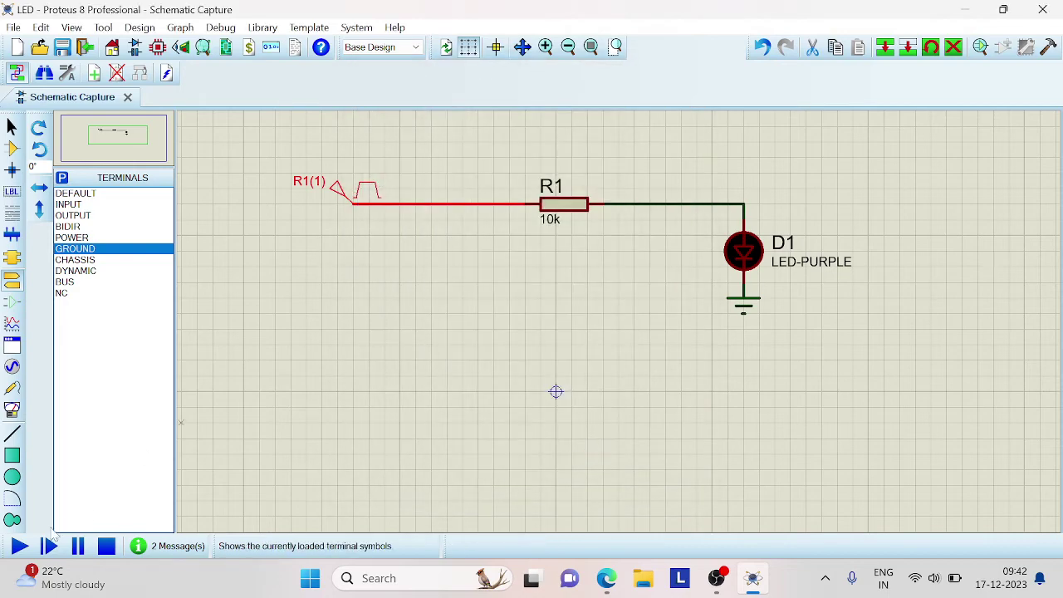
- Start the simulation so the purple LED blinks with the pulse source
click(18, 546)
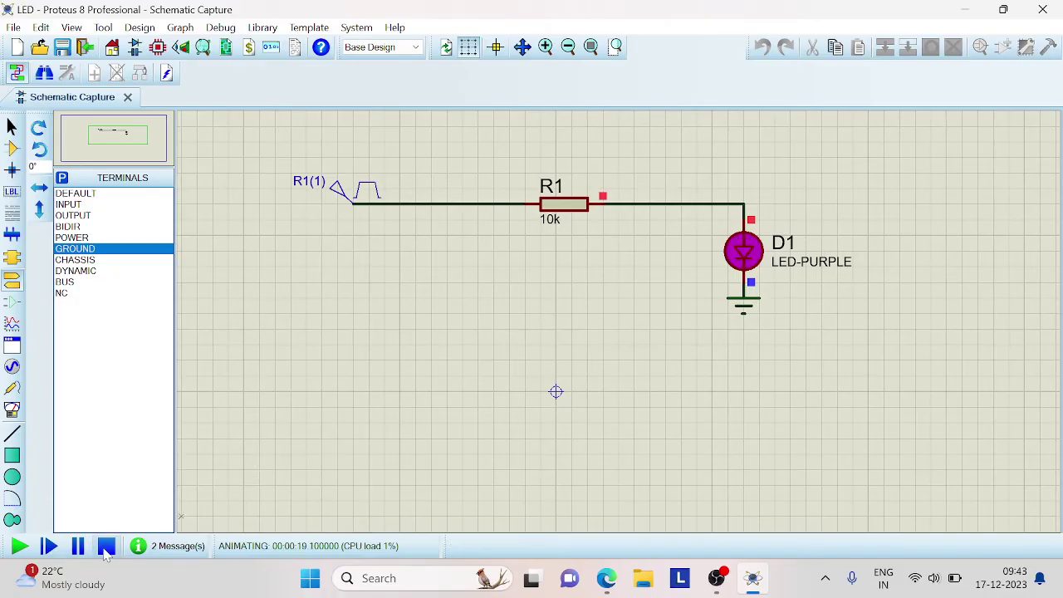
- Stop the simulation and place a DC AMMETER below LED D1
click(105, 547)
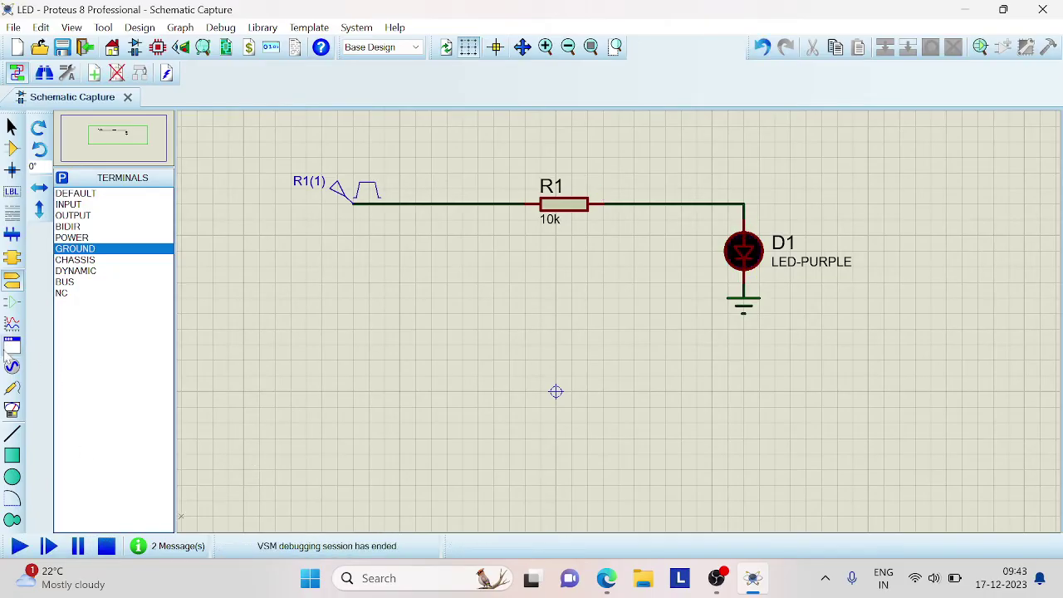
click(12, 412)
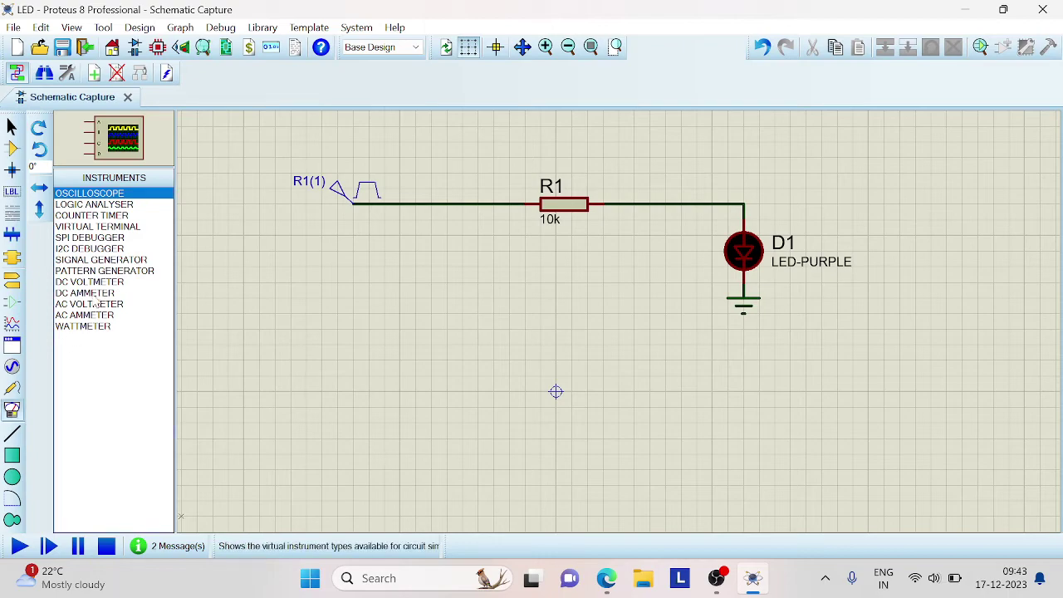
click(85, 293)
click(740, 365)
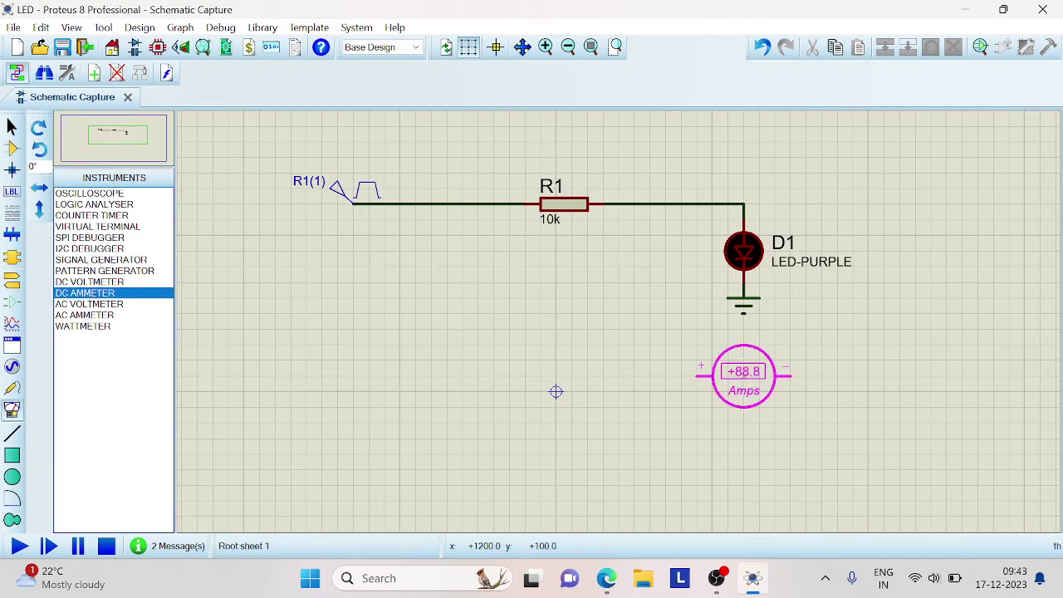
click(744, 374)
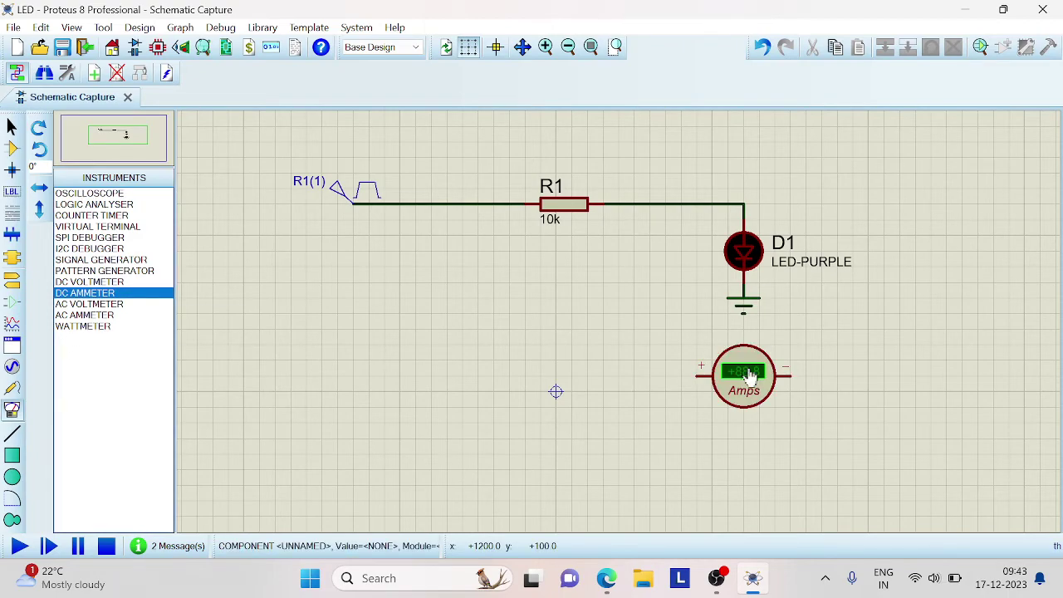
- Delete D1's ground terminal and rotate the ammeter clockwise to stand vertically
right_click(742, 288)
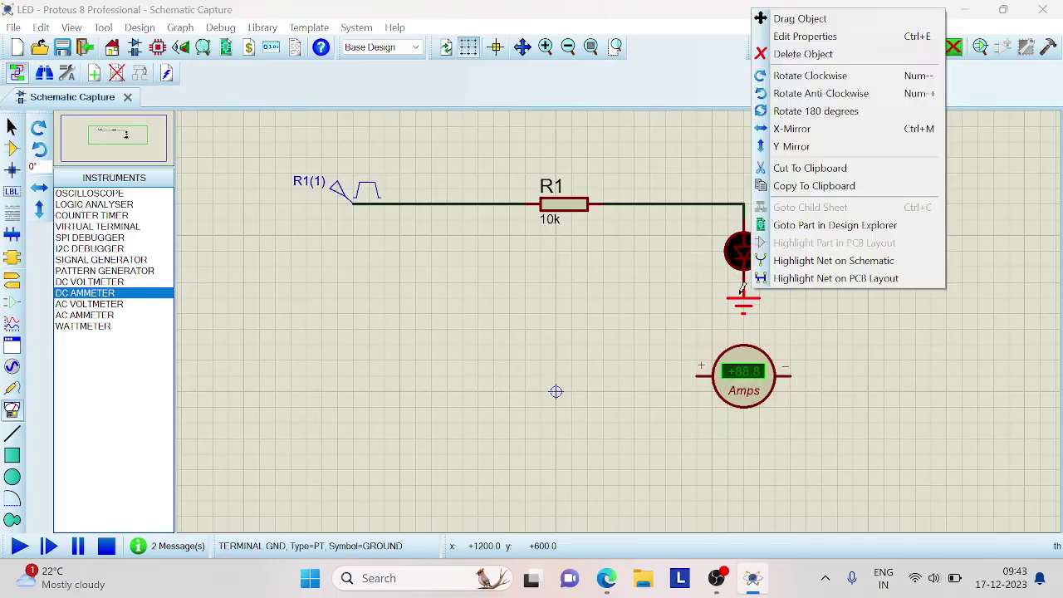
click(799, 53)
right_click(770, 366)
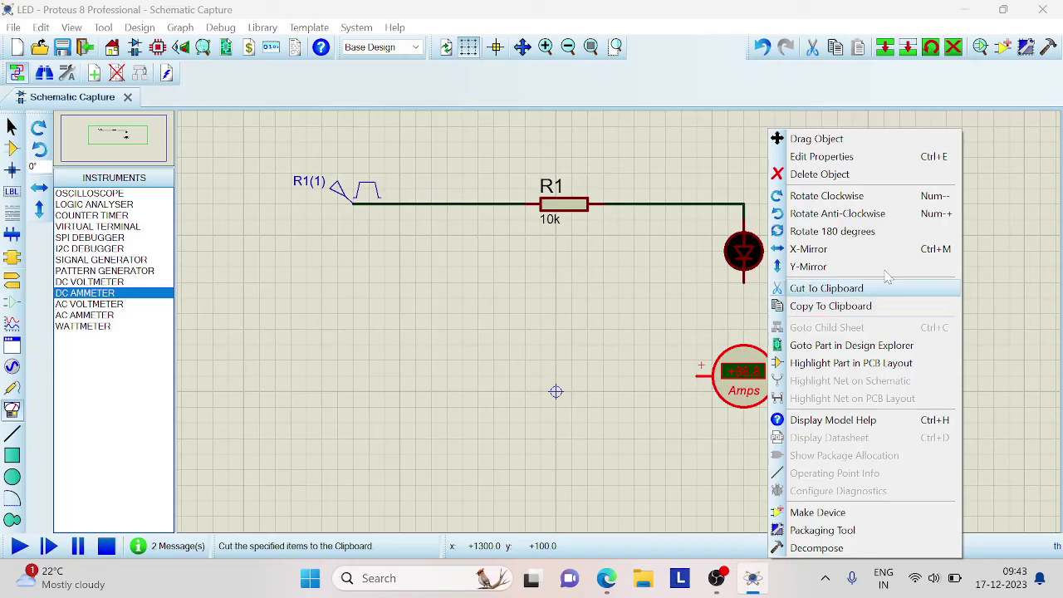
click(843, 200)
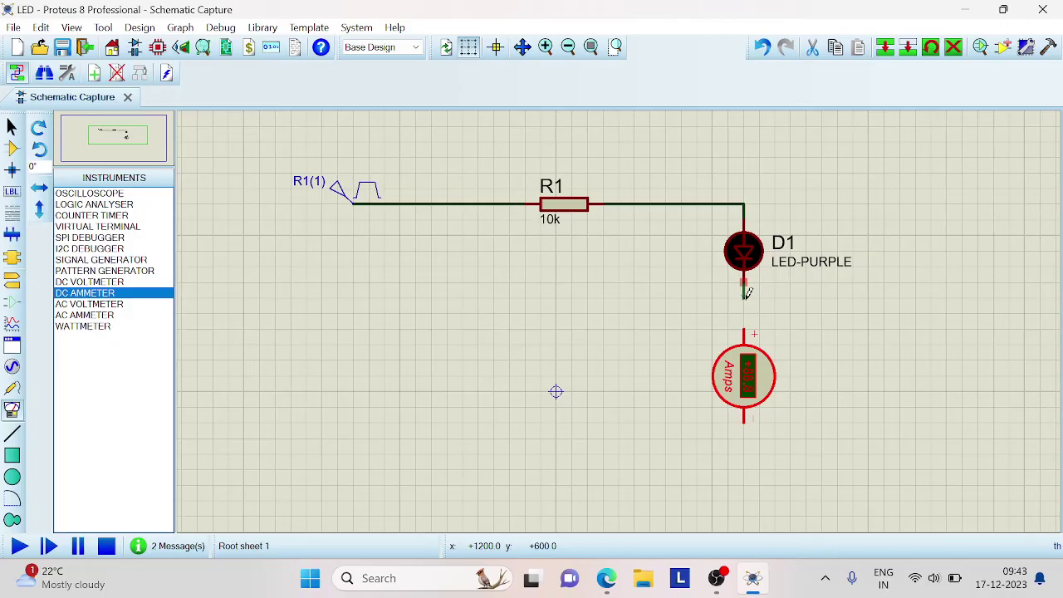
- Wire D1's lower pin to the ammeter's + terminal and place a GROUND terminal beneath the ammeter
click(744, 283)
click(744, 331)
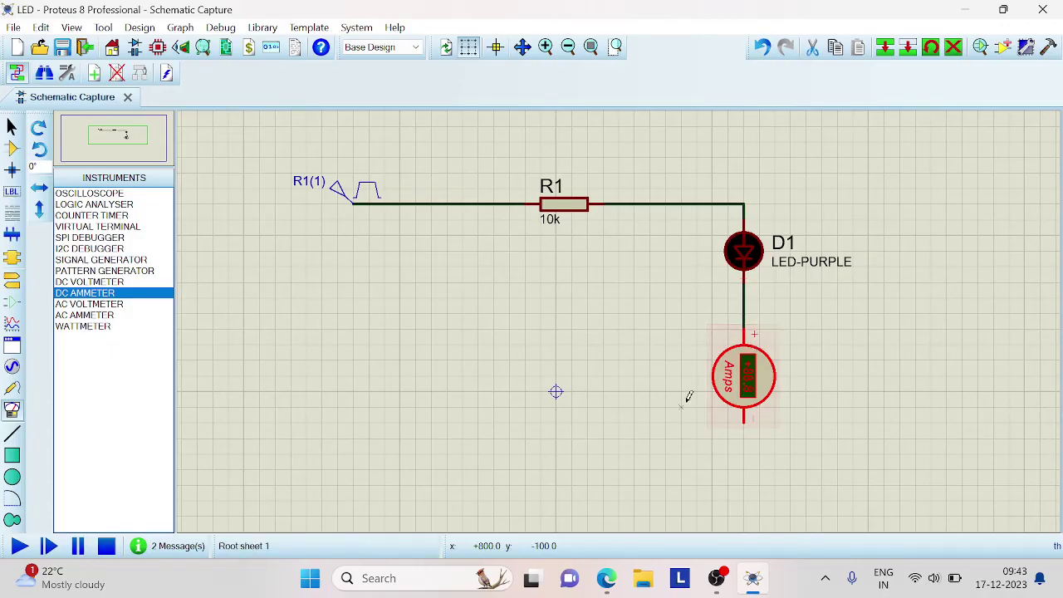
right_click(584, 423)
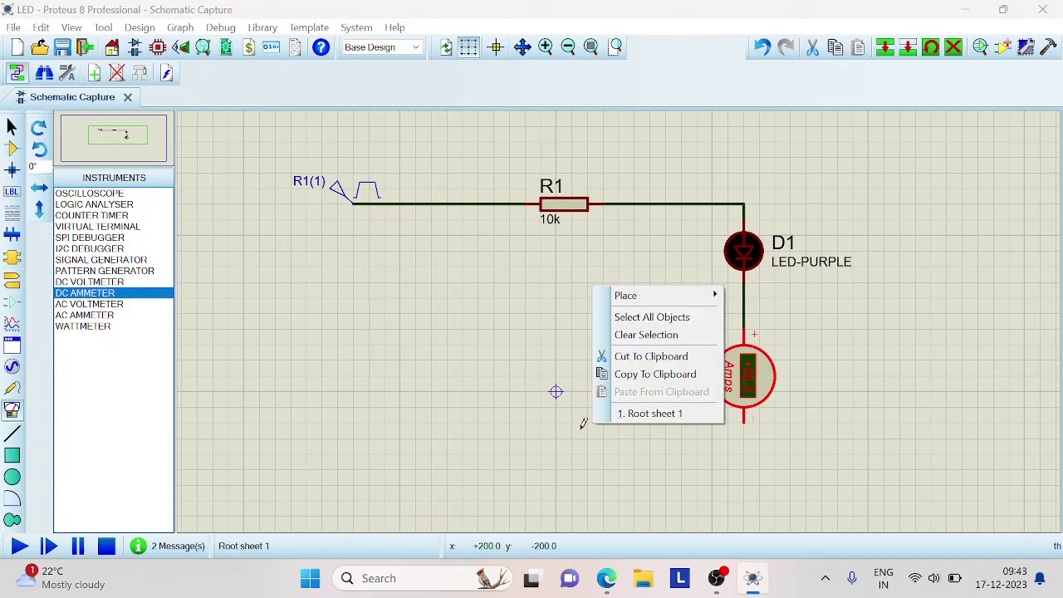
mouse_move(668, 305)
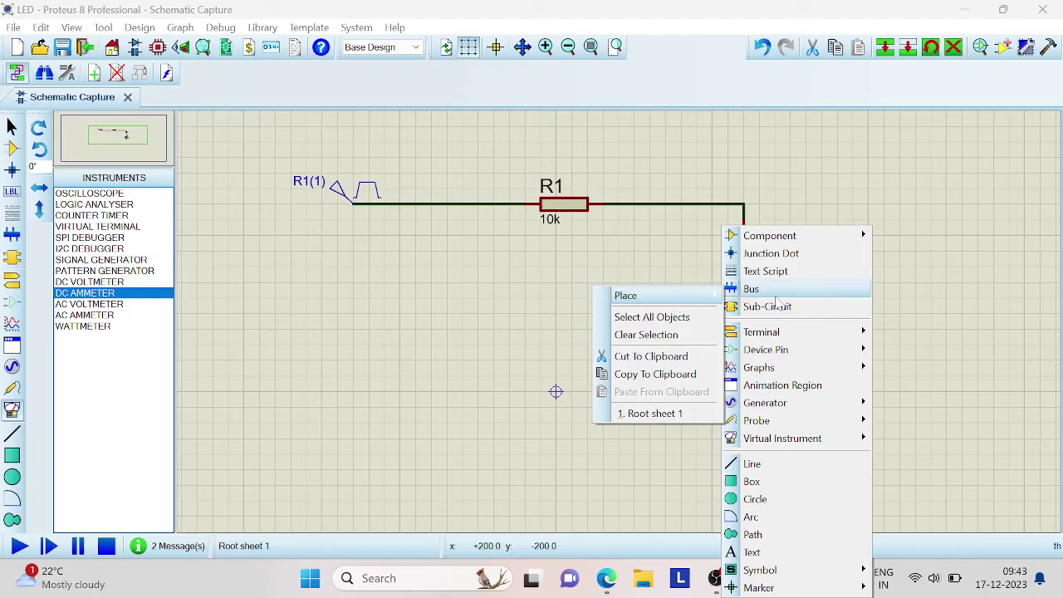
mouse_move(805, 334)
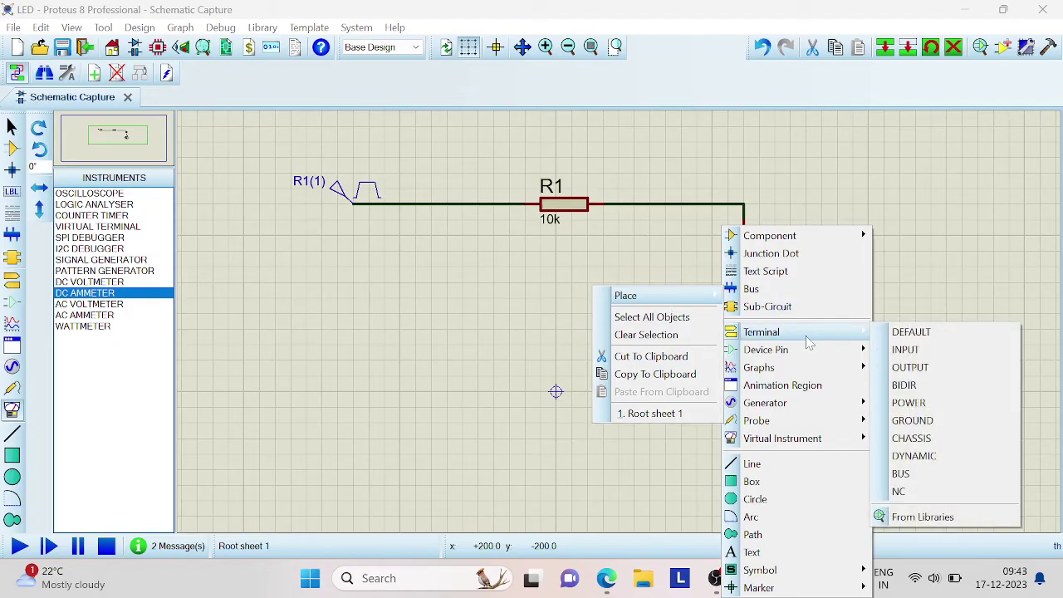
click(913, 420)
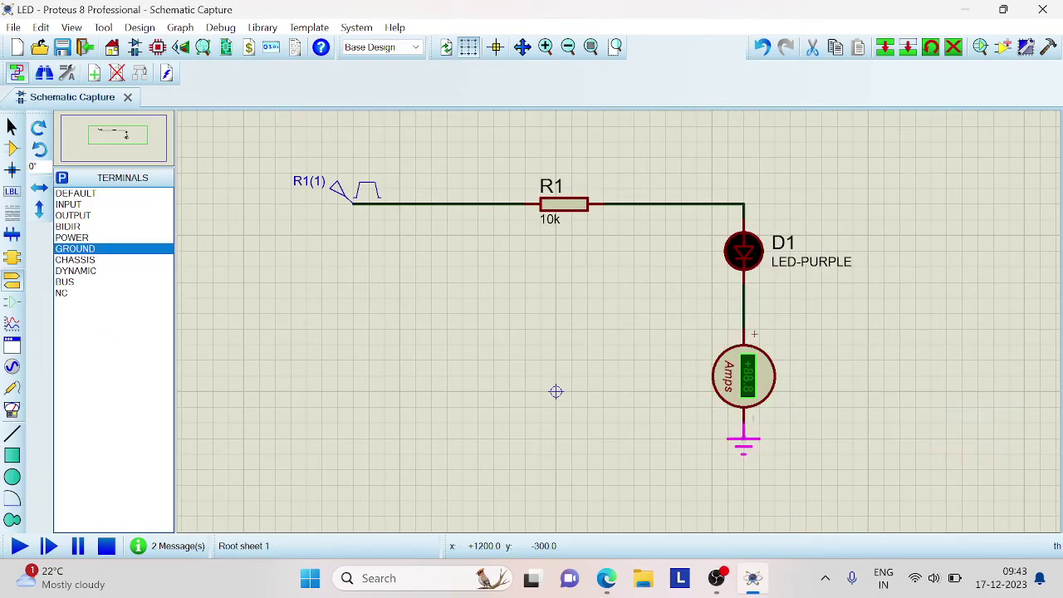
click(744, 425)
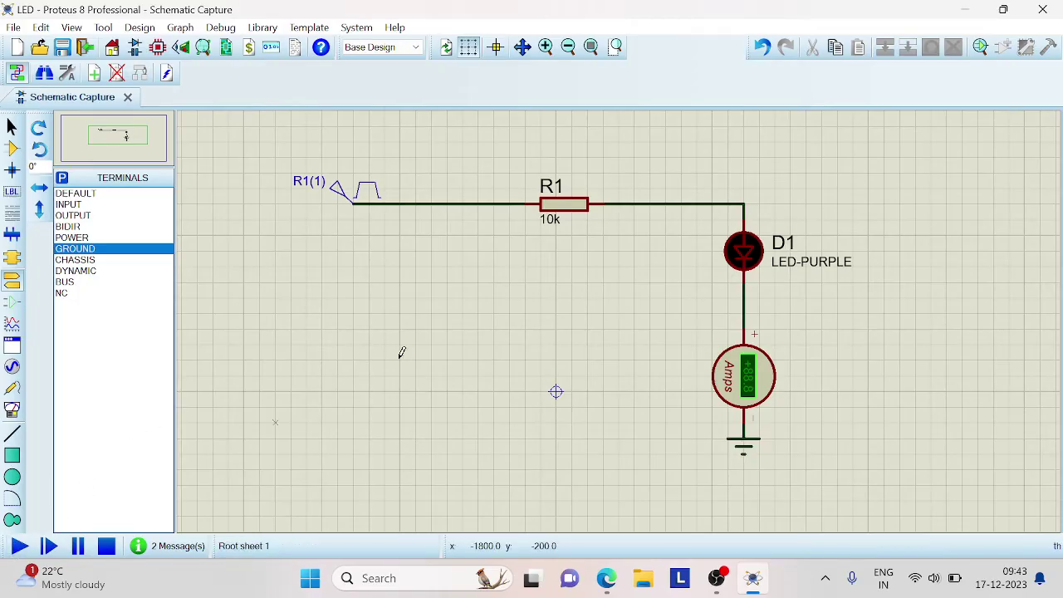
- Change R1's resistance from 10k to 100, then briefly run and stop the simulation
right_click(557, 217)
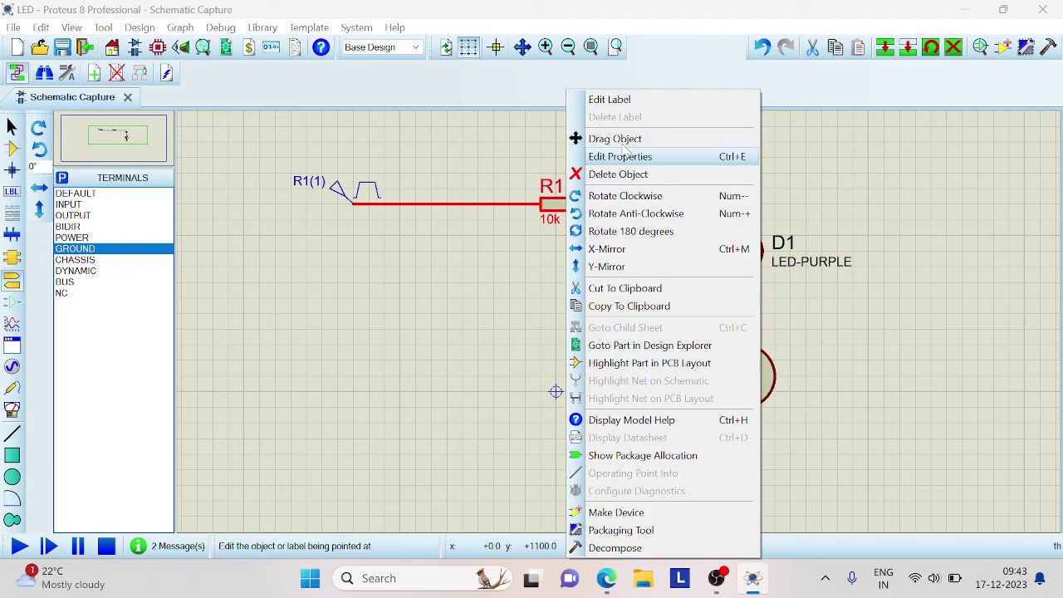
click(652, 158)
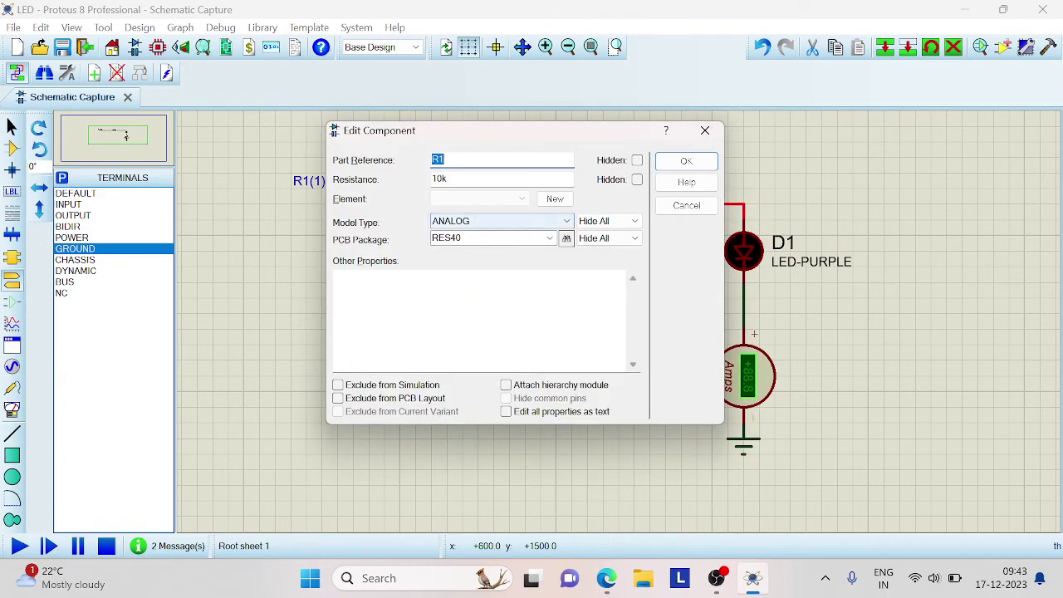
click(482, 179)
key(BackSpace)
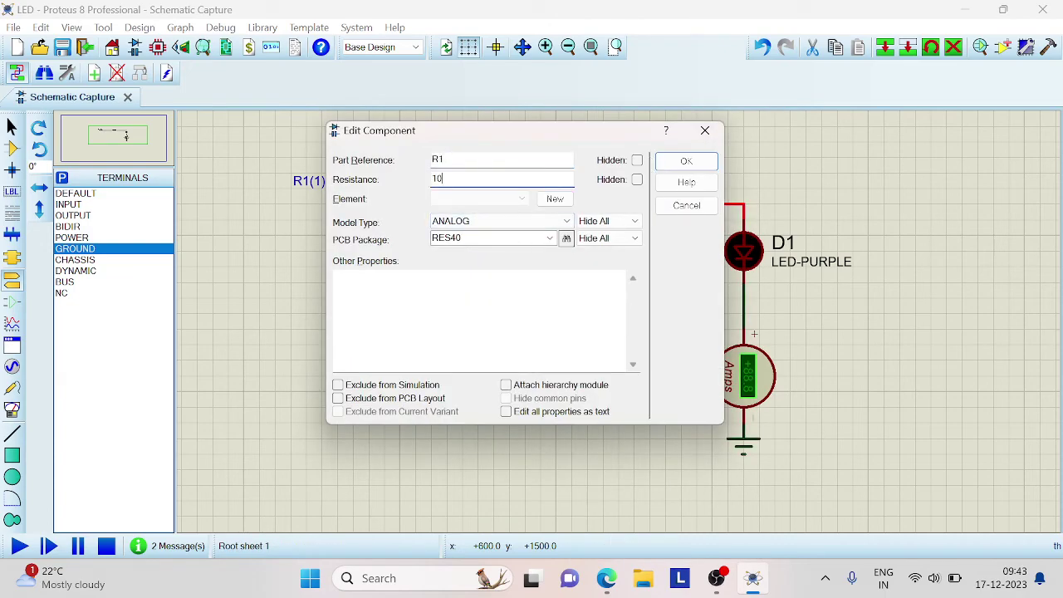
text(0)
click(696, 165)
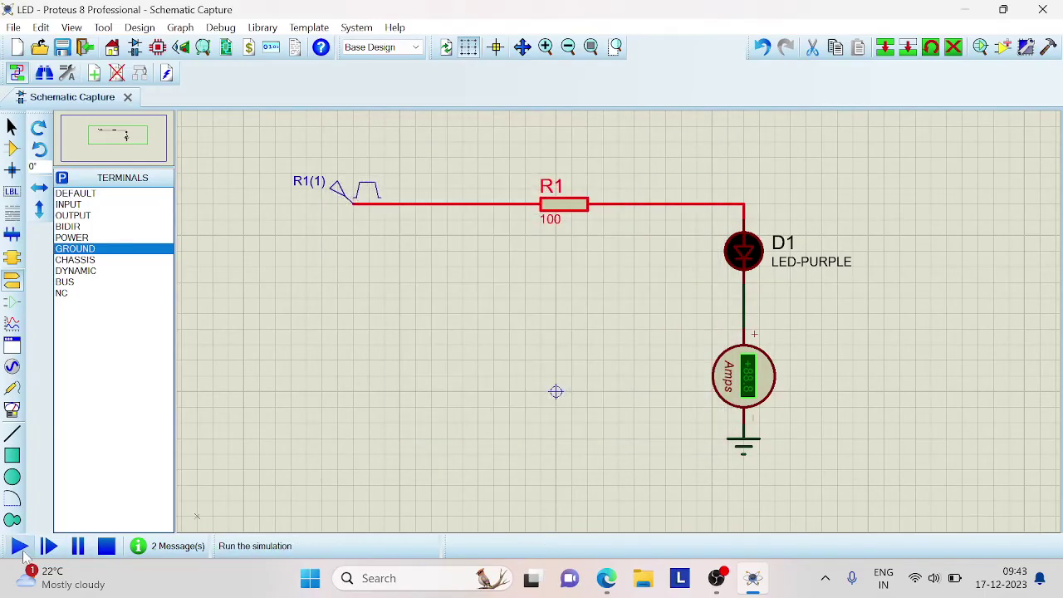
click(21, 550)
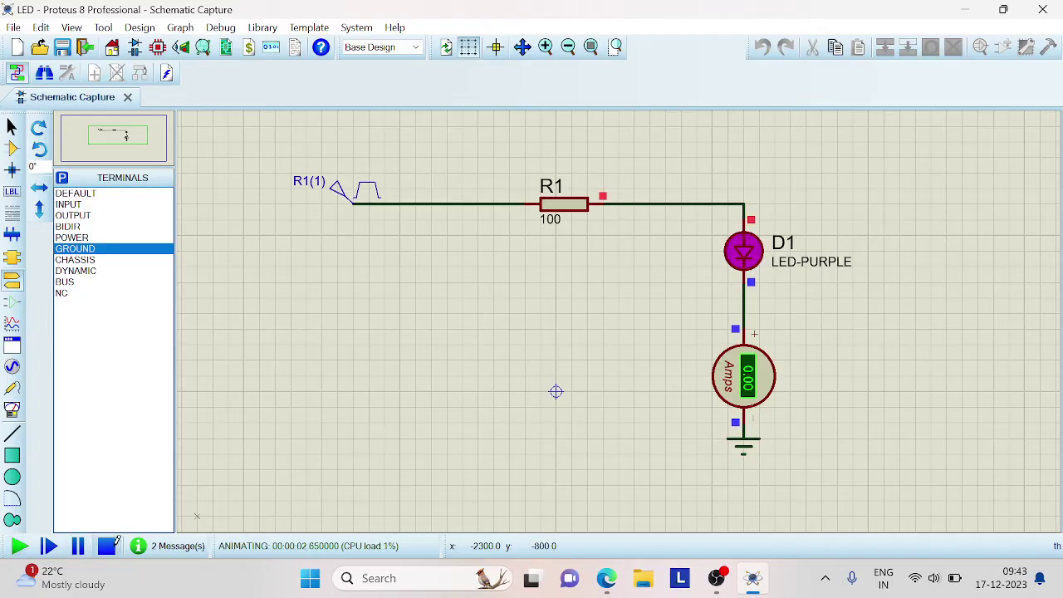
click(108, 546)
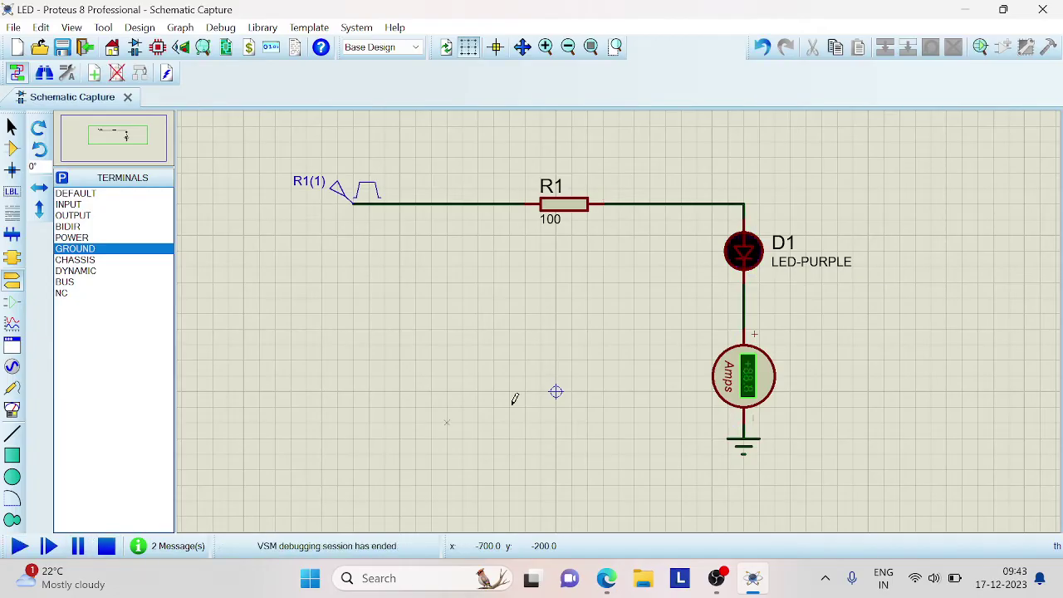
- Set LED D1's Model Type to Analog
right_click(746, 251)
click(810, 157)
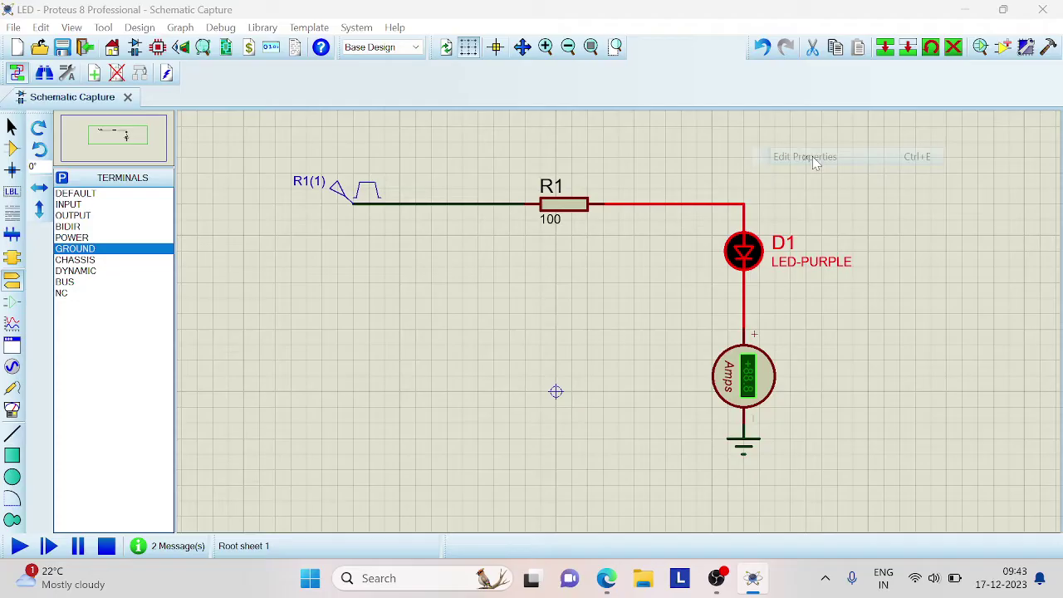
click(495, 205)
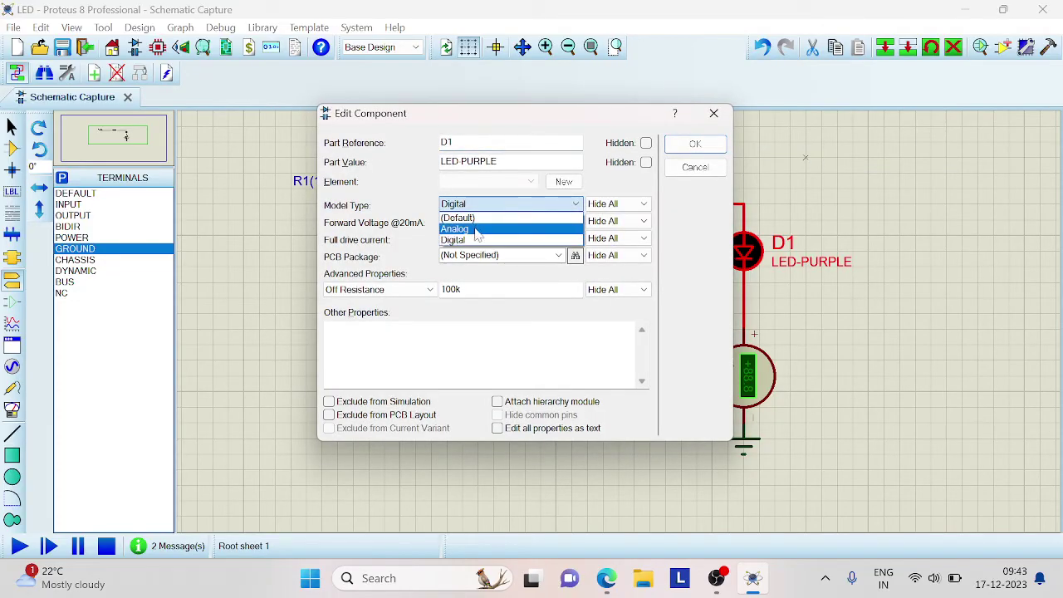
click(474, 230)
click(695, 144)
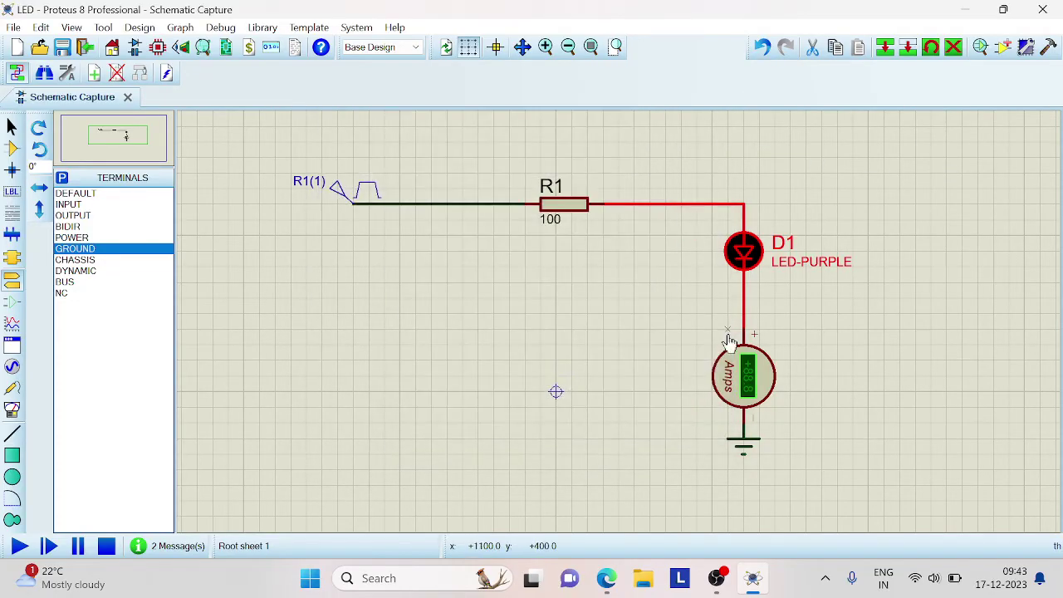
- Set the DC ammeter's Display Range to Milliamps
right_click(745, 371)
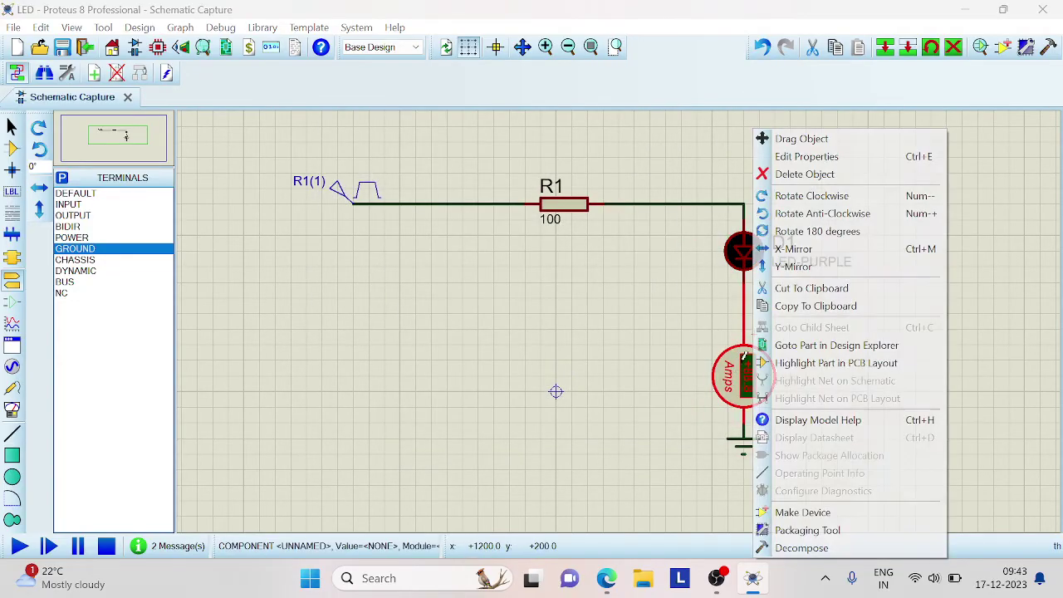
click(817, 157)
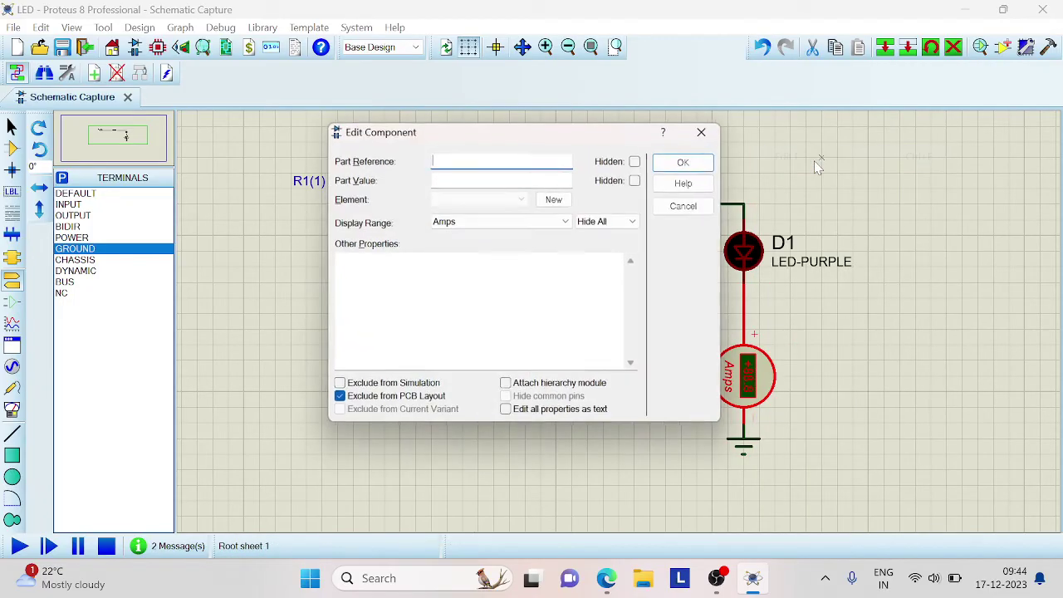
click(487, 222)
click(462, 257)
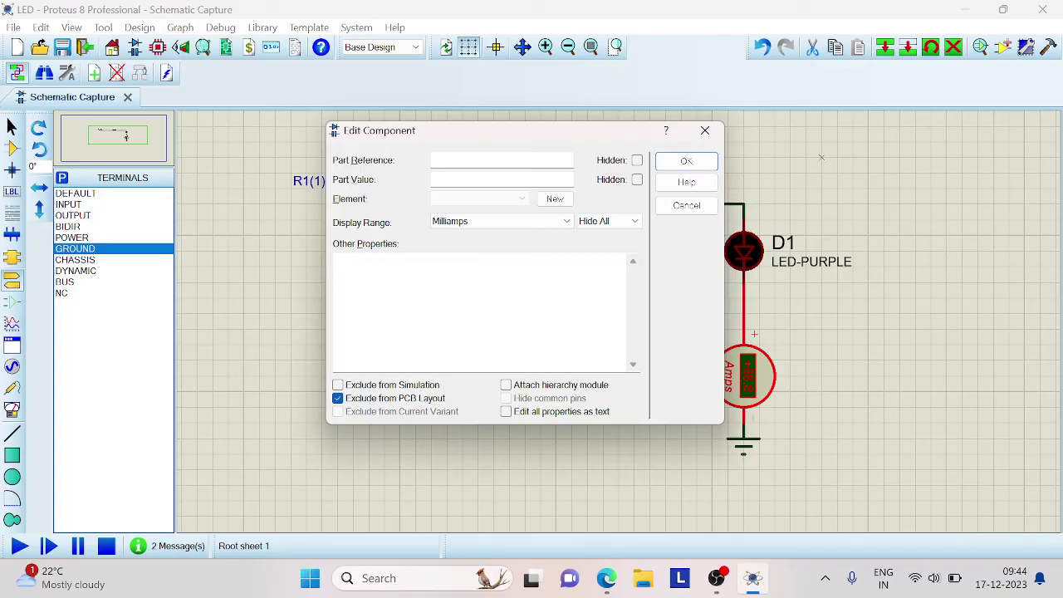
click(686, 161)
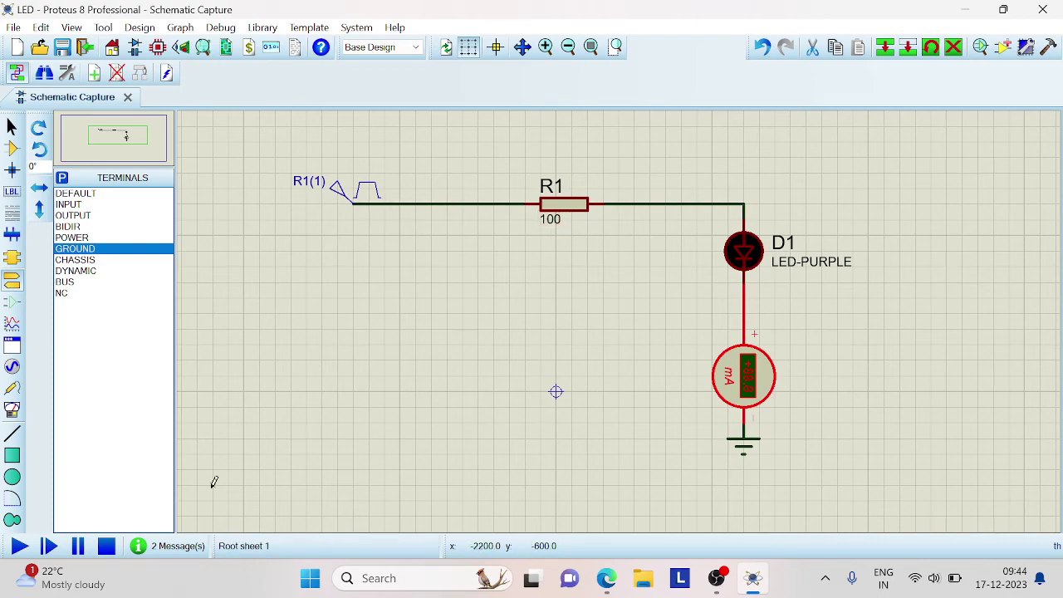
- Test-run the simulation, switch the ammeter's Display Range back to Amps, and restart the simulation
click(19, 546)
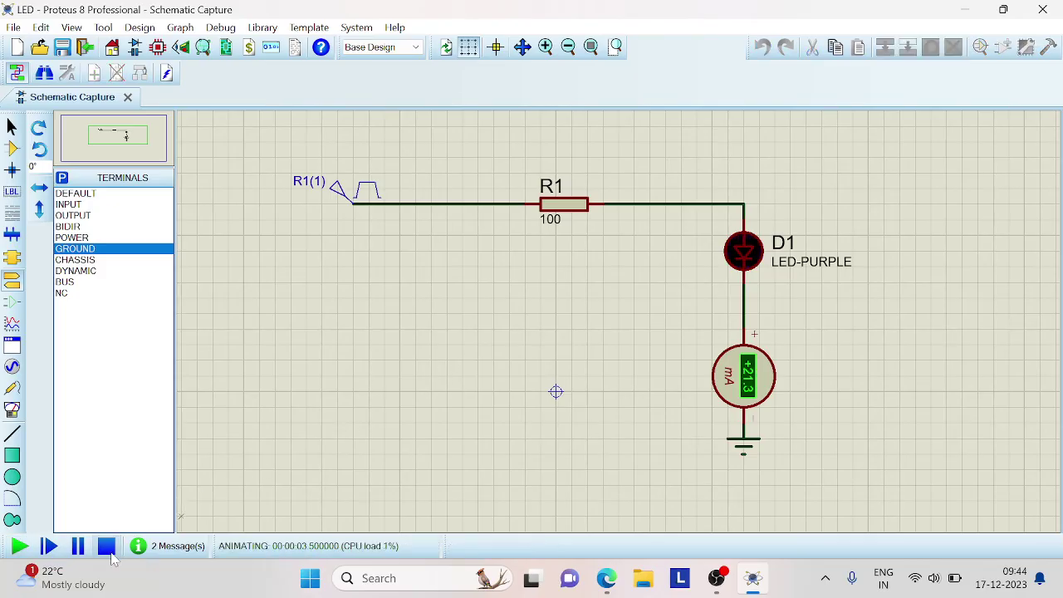
click(107, 547)
right_click(765, 399)
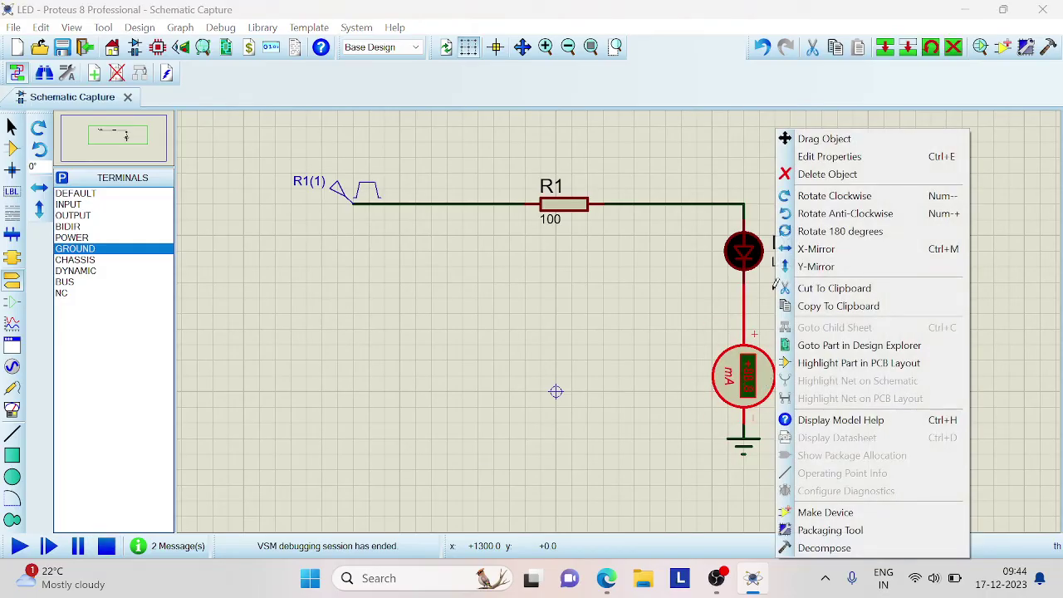
click(819, 155)
click(498, 221)
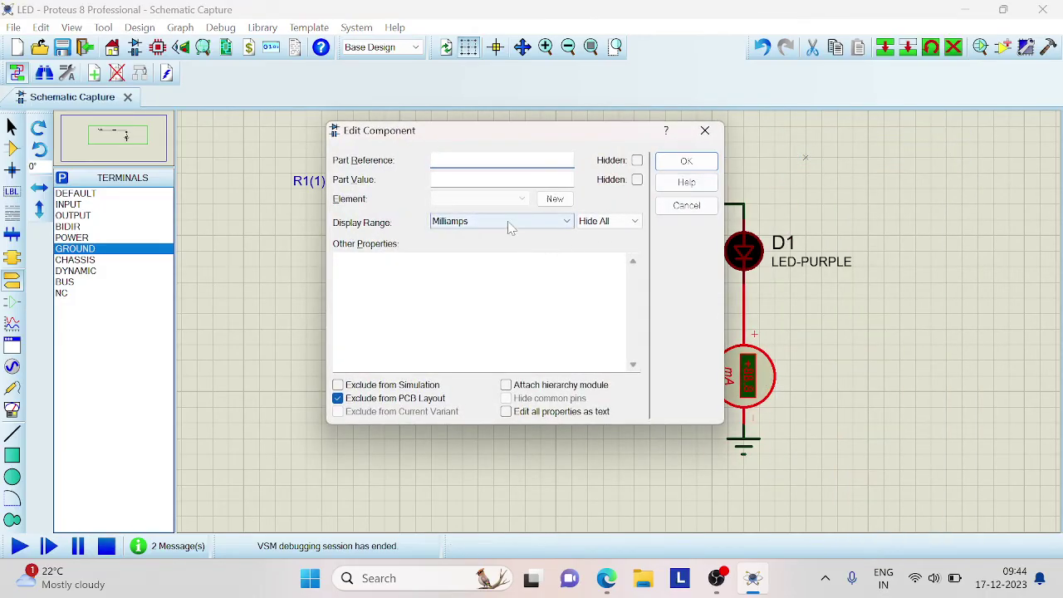
click(465, 241)
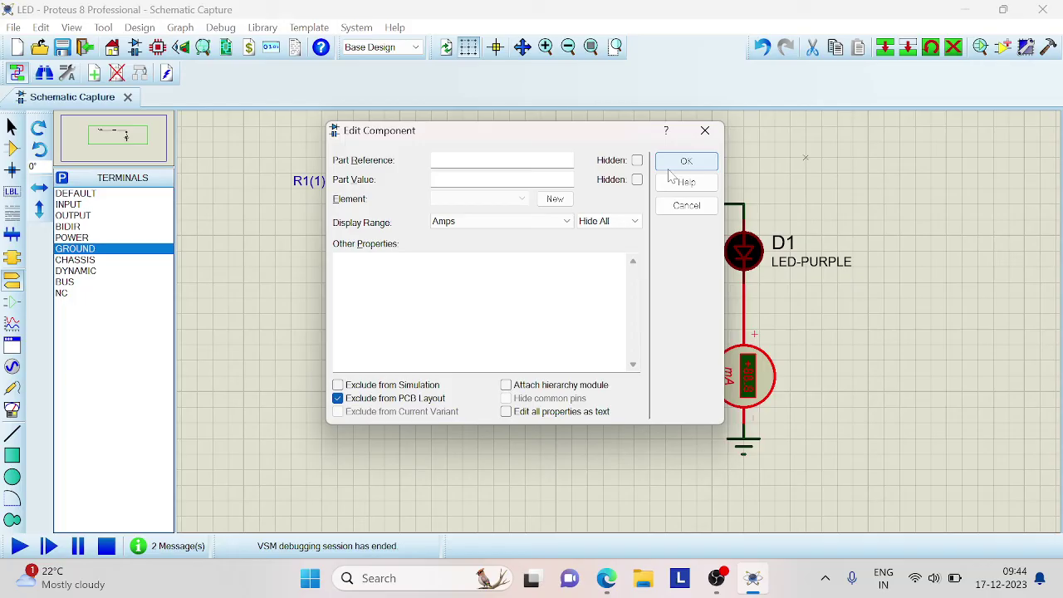
click(686, 160)
click(20, 547)
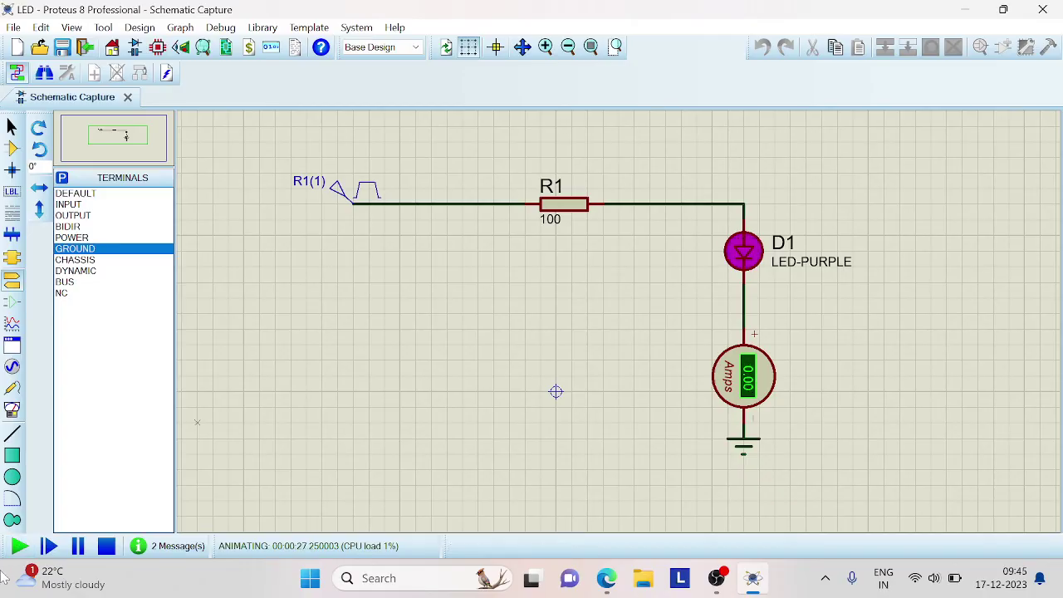
- Stop the simulation and review the System simulator options without changing them
click(105, 546)
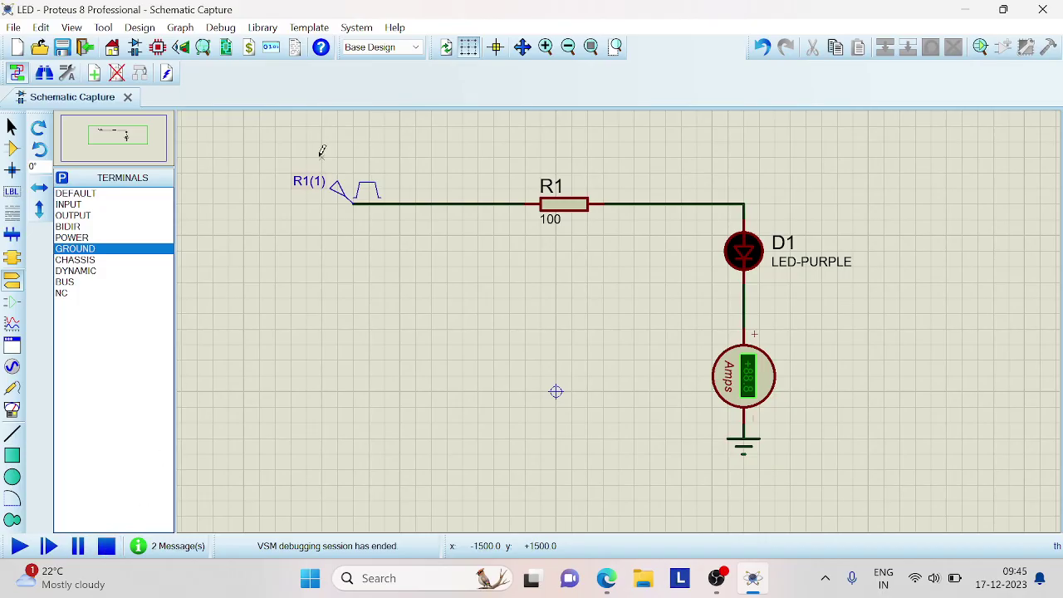
click(355, 30)
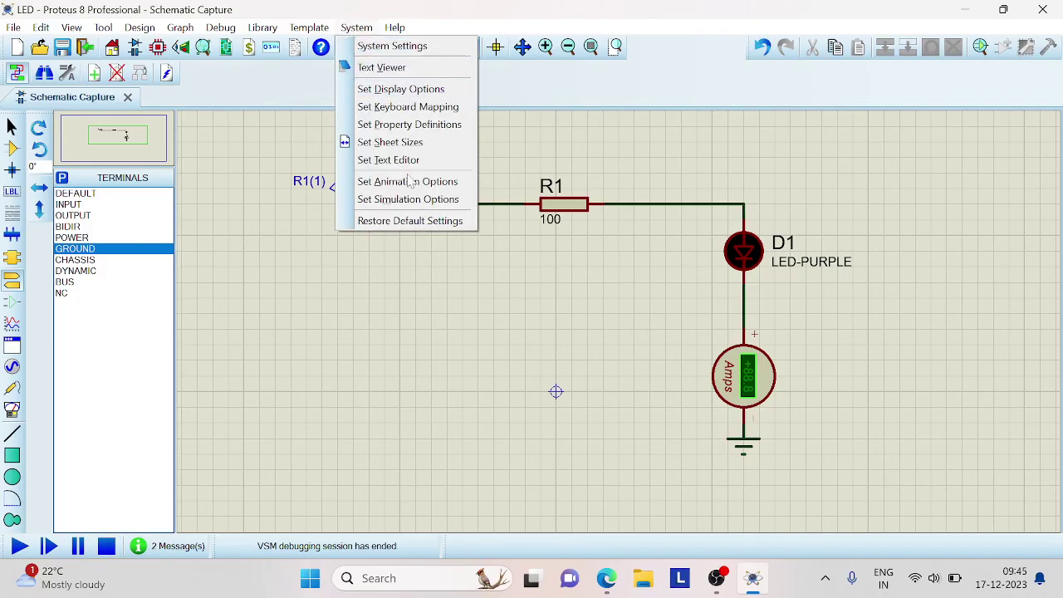
click(425, 199)
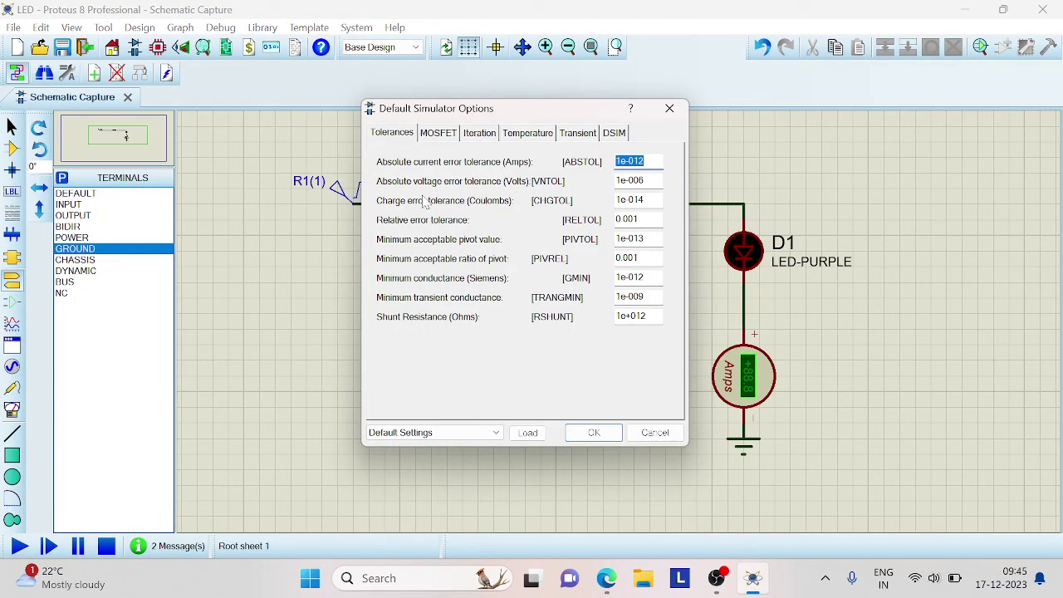
click(669, 108)
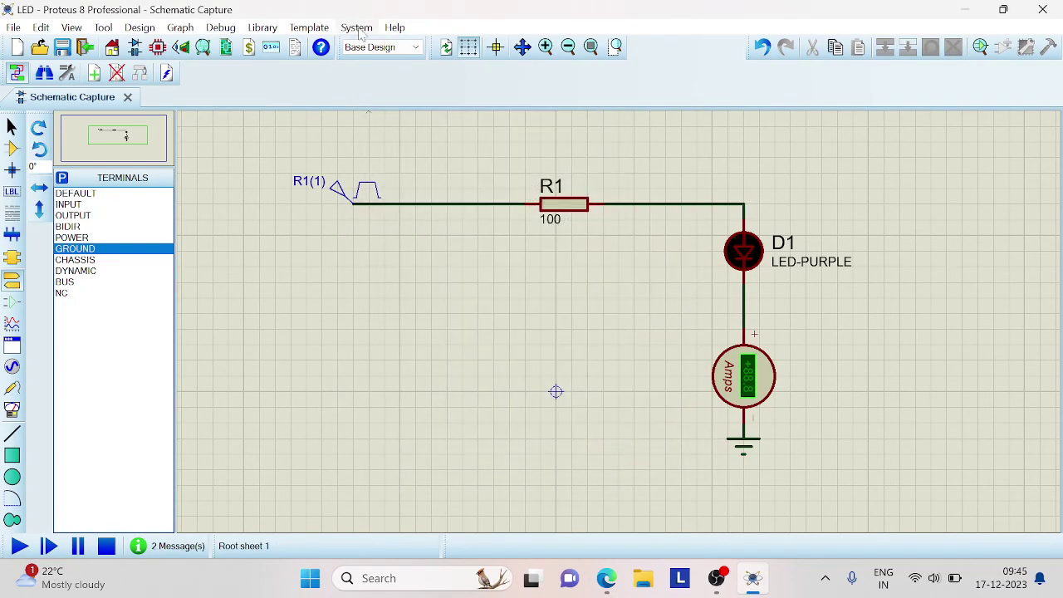
- Enable Show Wire Current with Arrows in the animation options and run the simulation
click(359, 30)
click(389, 182)
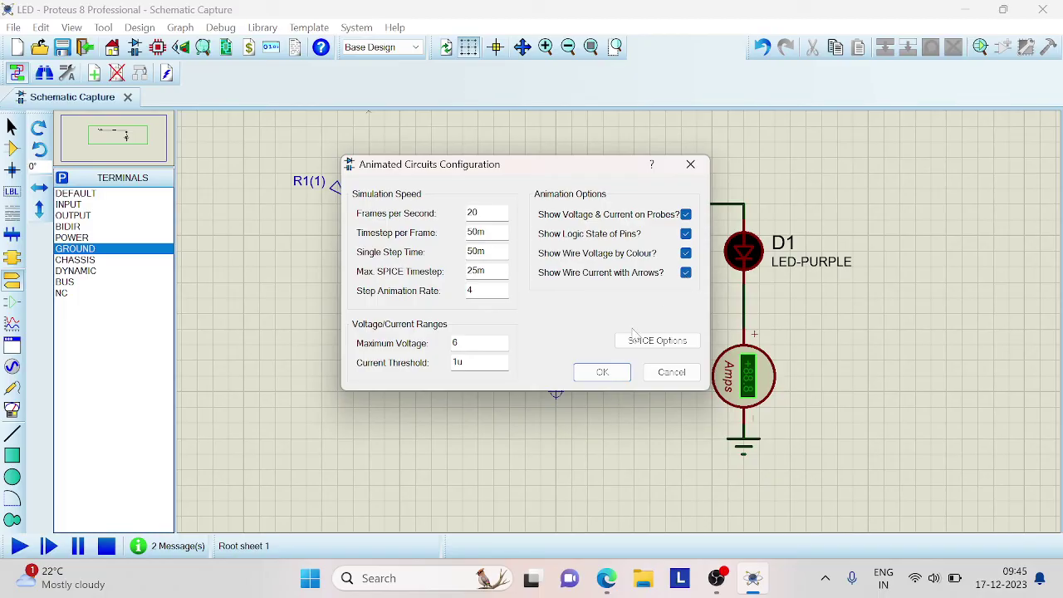
click(602, 372)
click(20, 548)
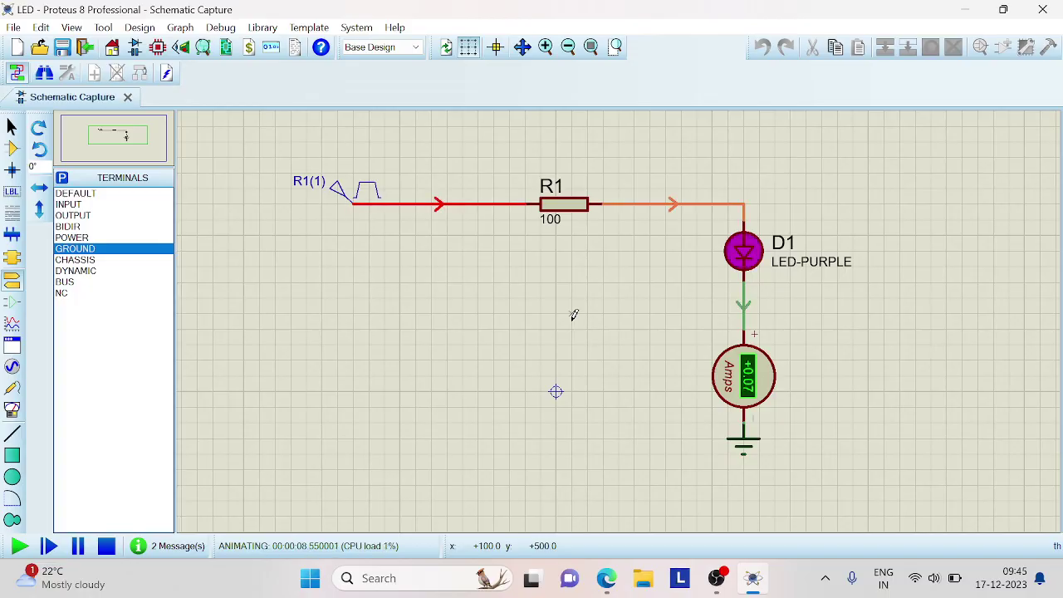
- Stop the running simulation to end the VSM session
click(107, 545)
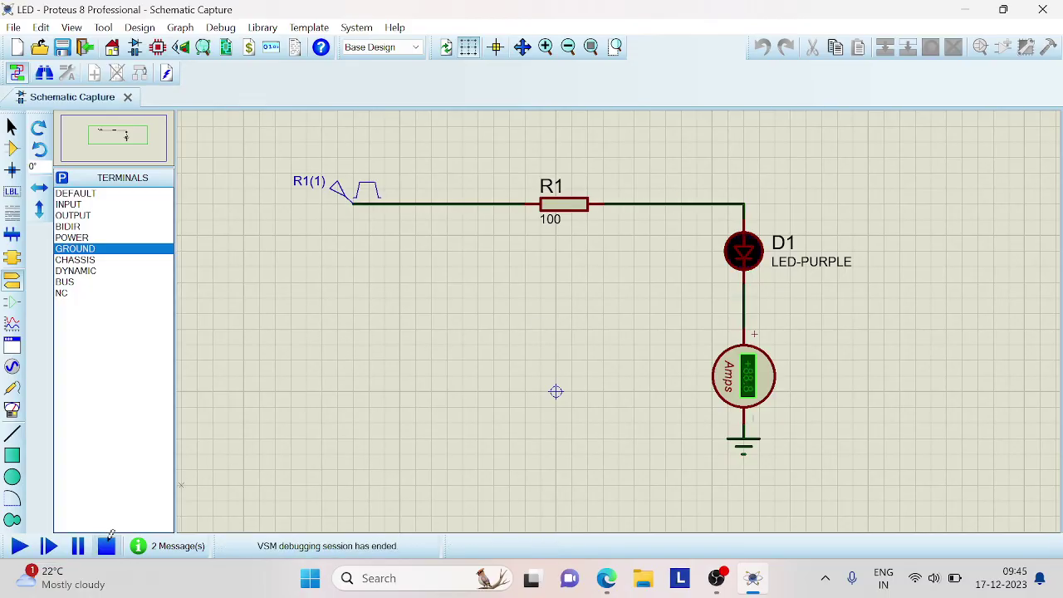